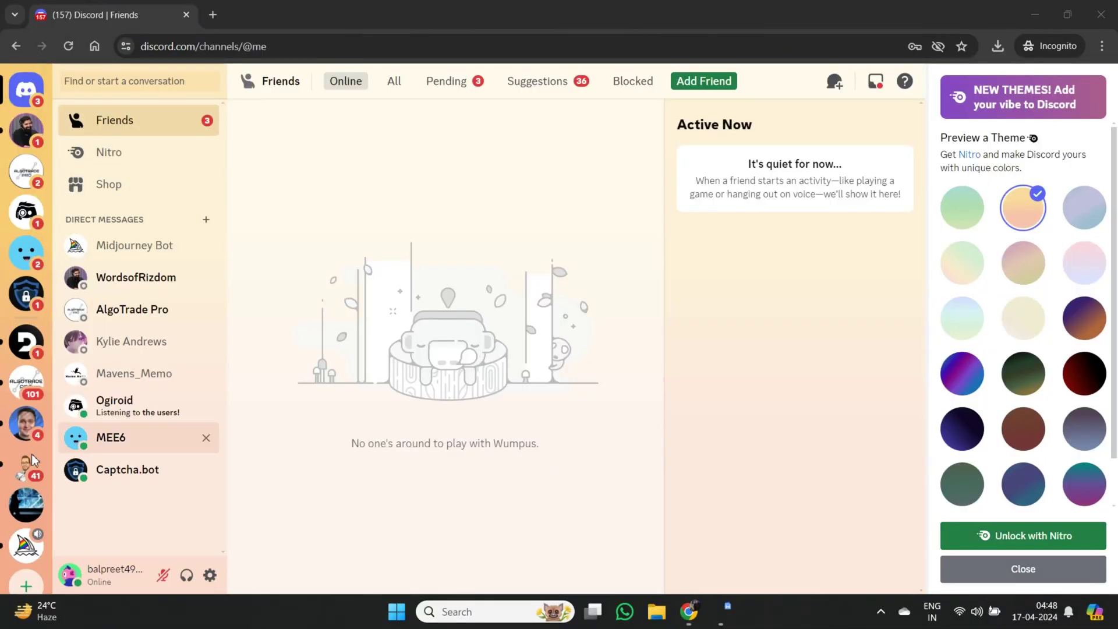
scroll(23, 520, down, 2)
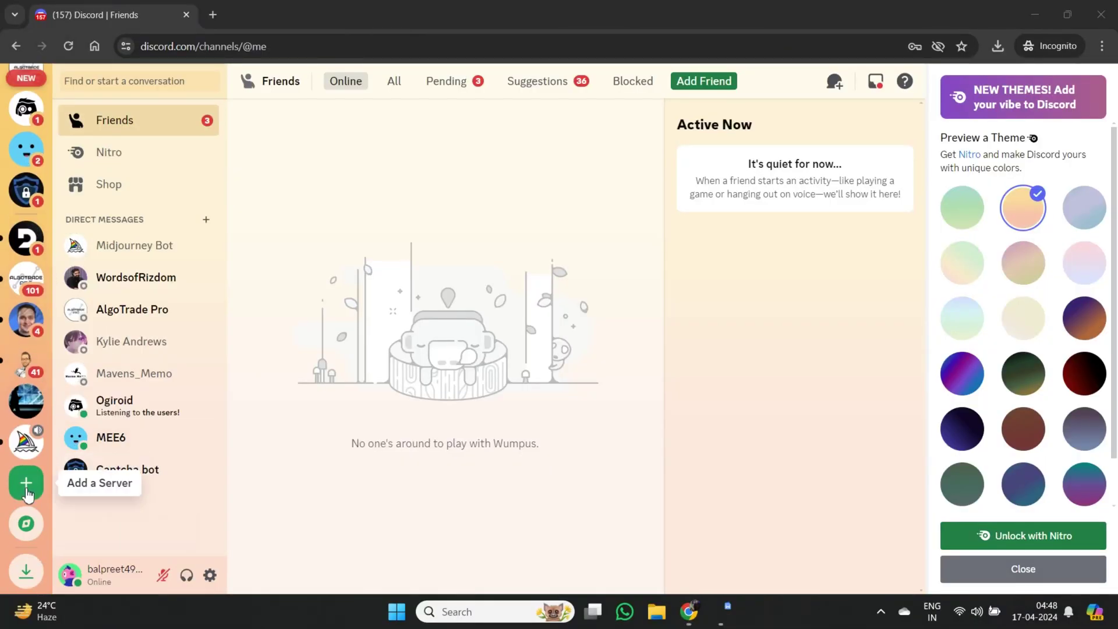
Create a server from scratch for me and my friends, named AI's server
click(26, 483)
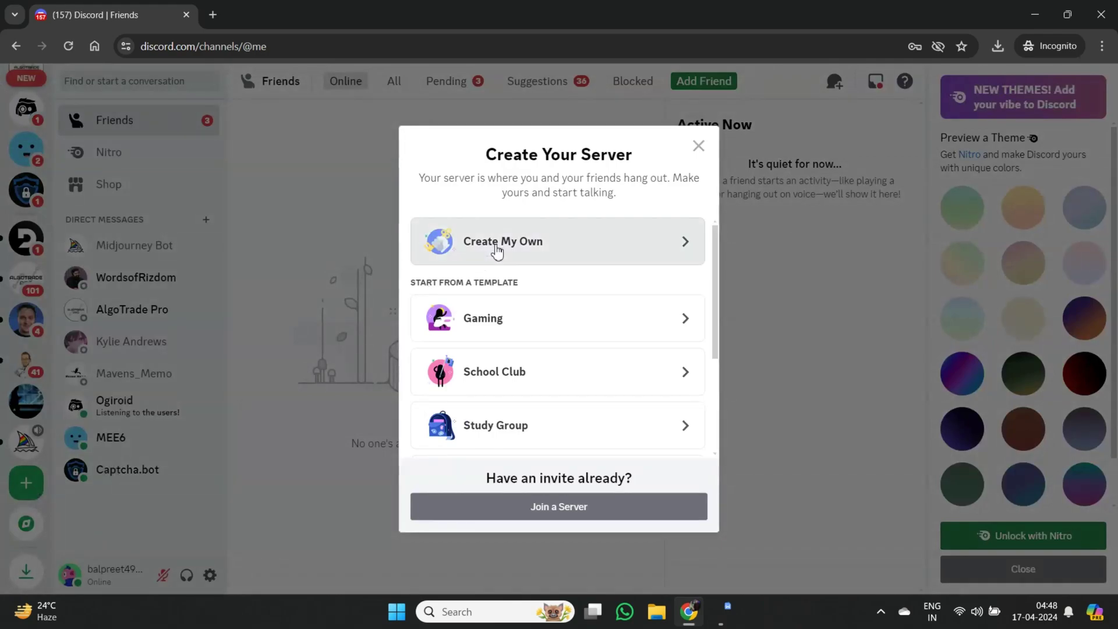
click(497, 253)
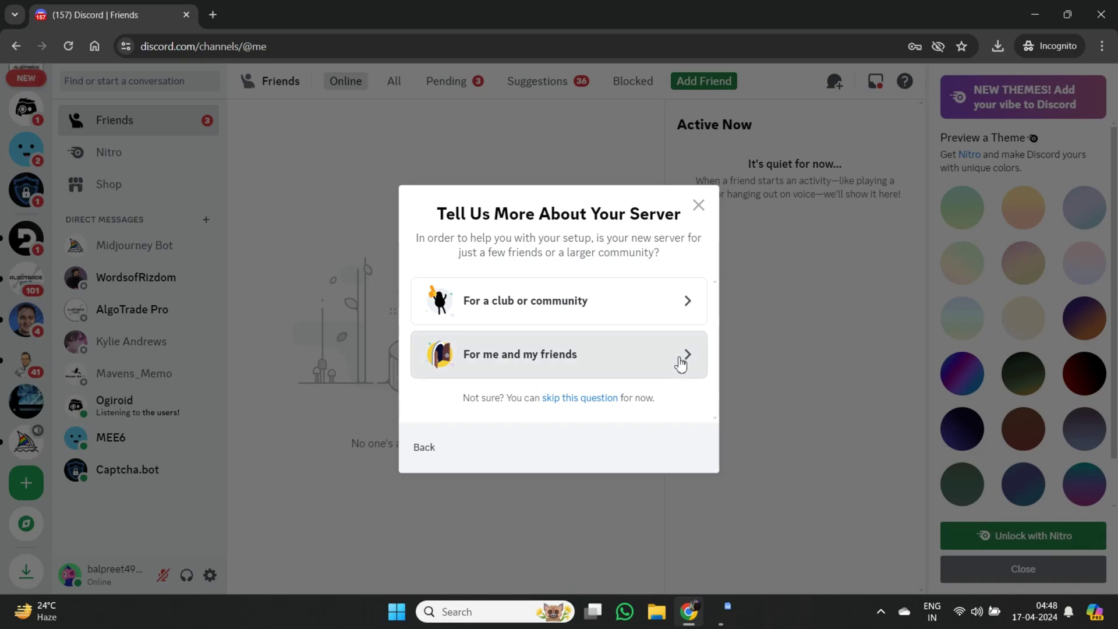
click(682, 362)
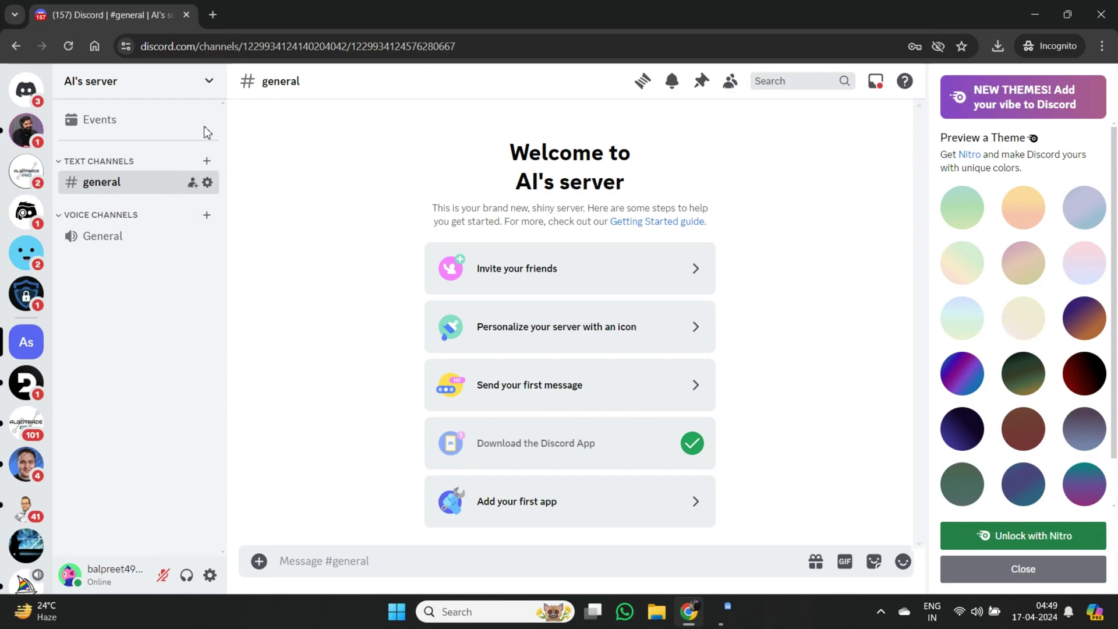
Search the server's App Directory for midjourney
click(209, 82)
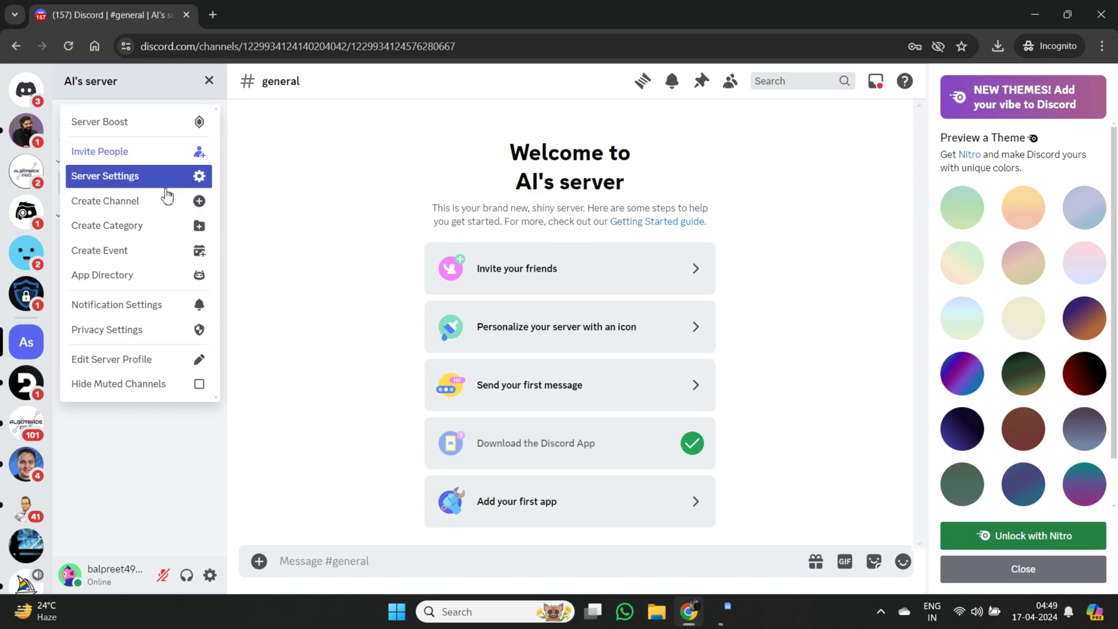
click(161, 277)
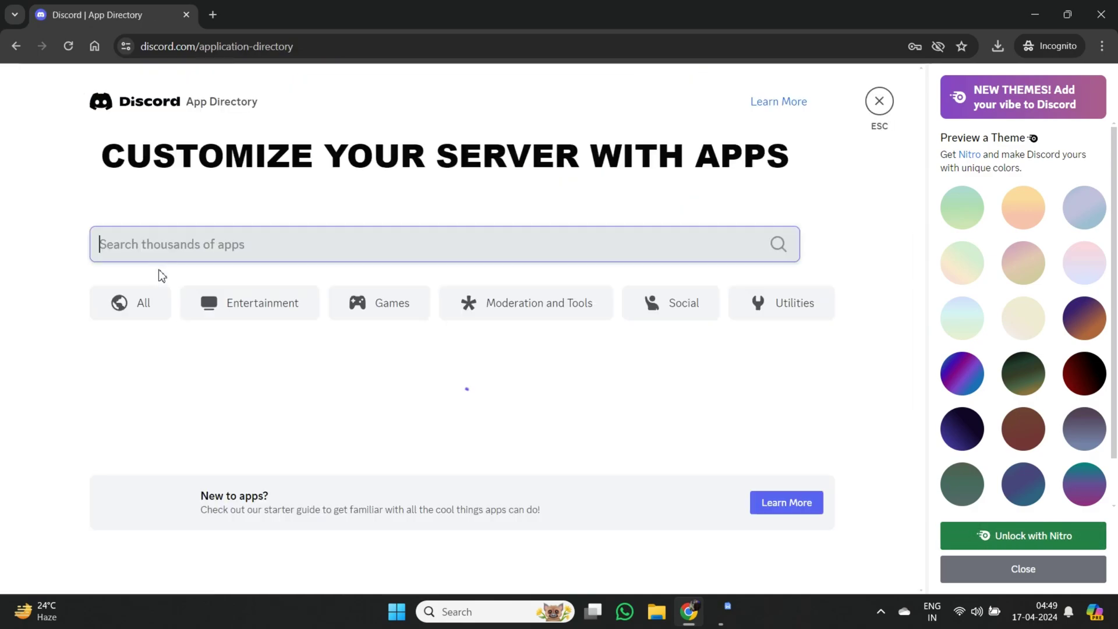
text(midjourney)
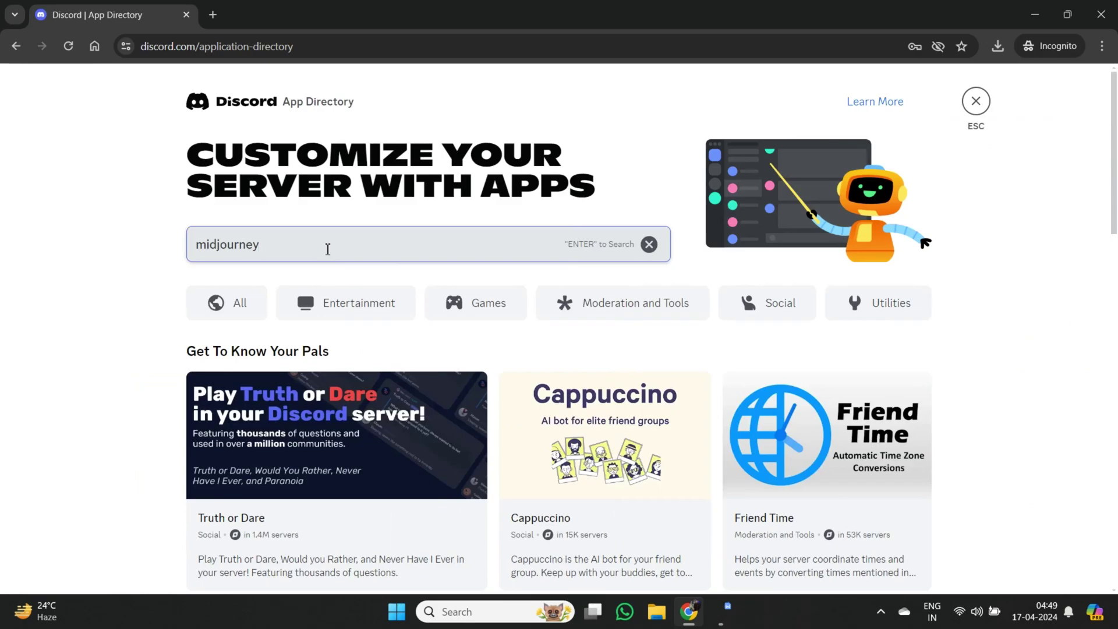
key(Return)
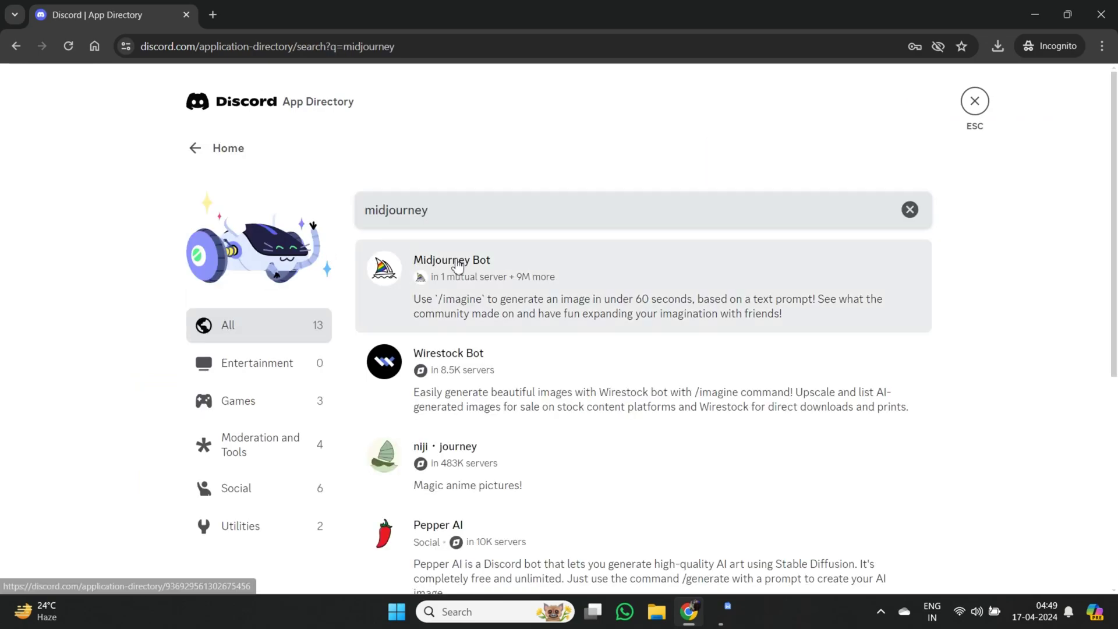
Add Midjourney Bot to AI's server and authorize its permissions
click(466, 265)
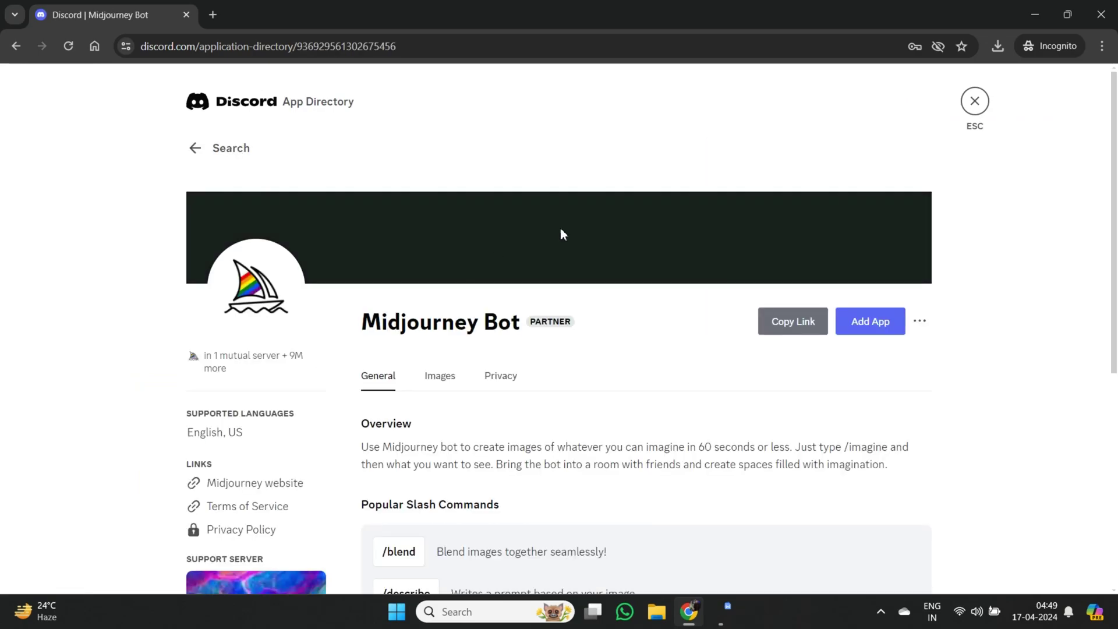
click(866, 323)
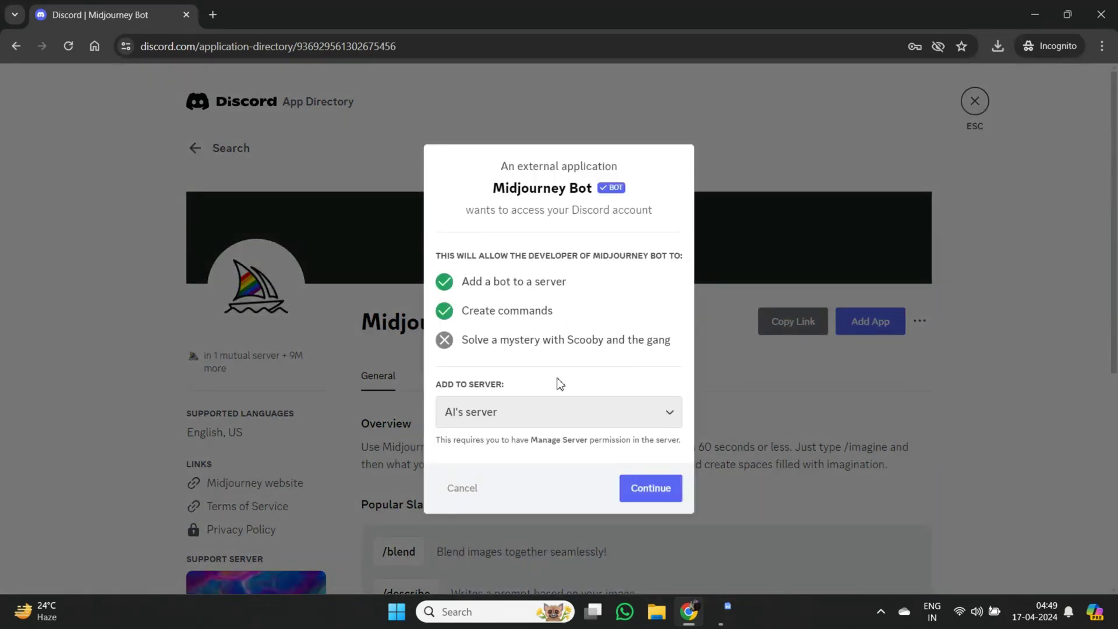
click(640, 502)
scroll(487, 450, down, 2)
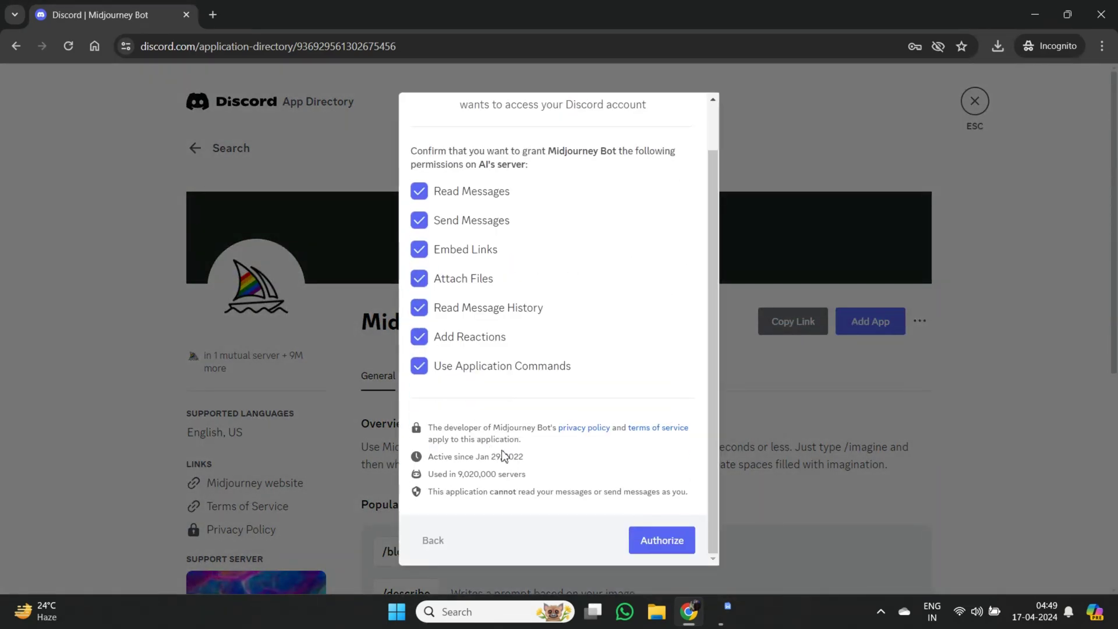
click(641, 535)
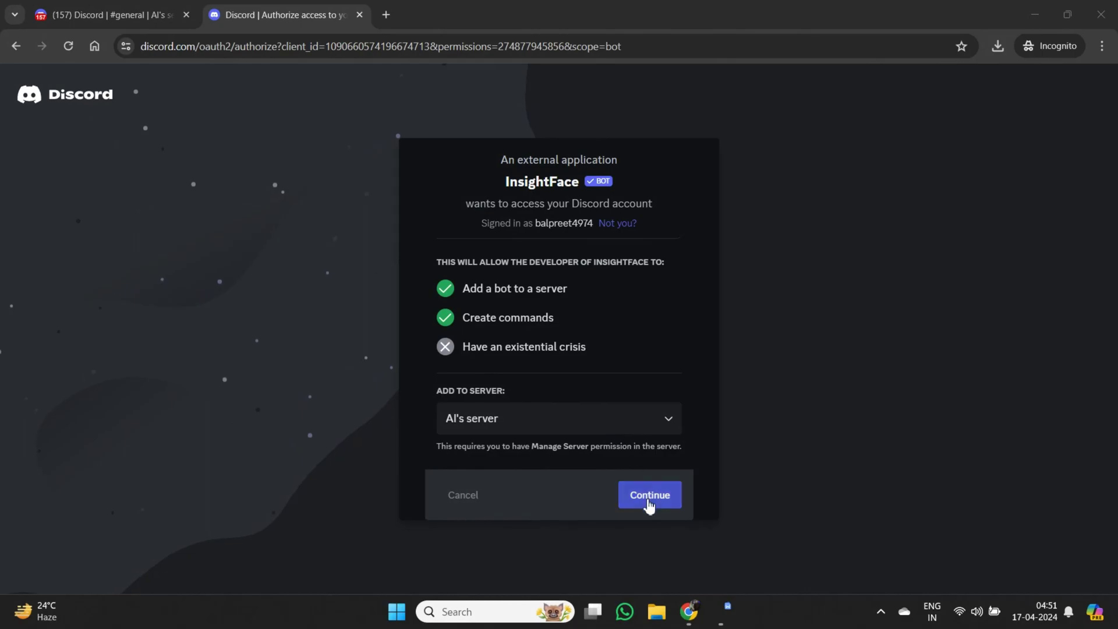
Authorize InsightFace for AI's server, pass the human check, and dismiss the welcome popup
click(648, 505)
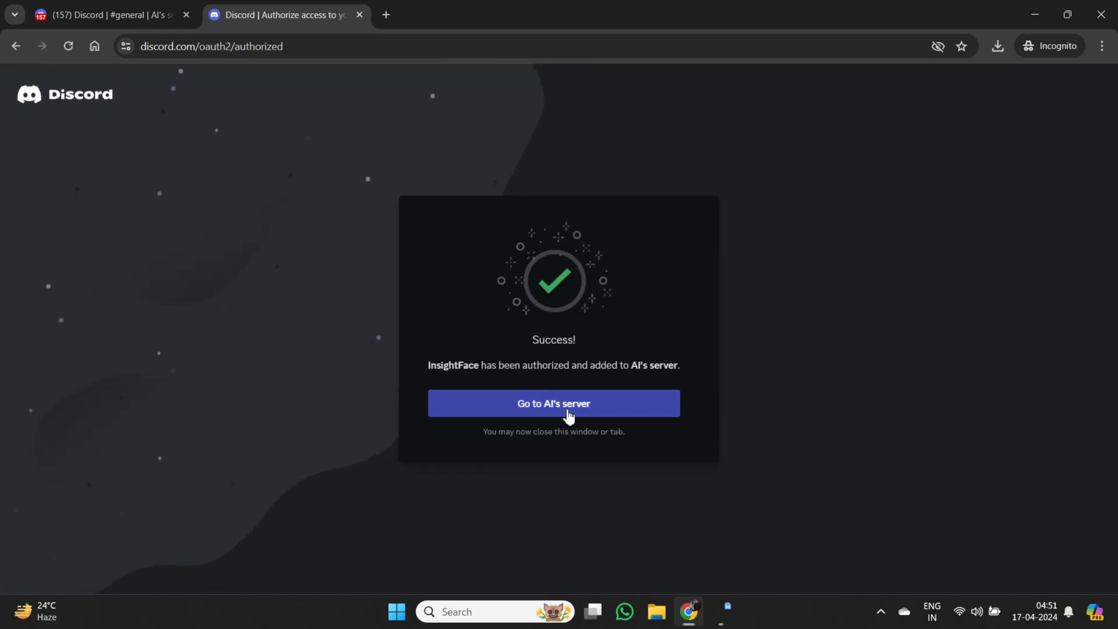
click(544, 417)
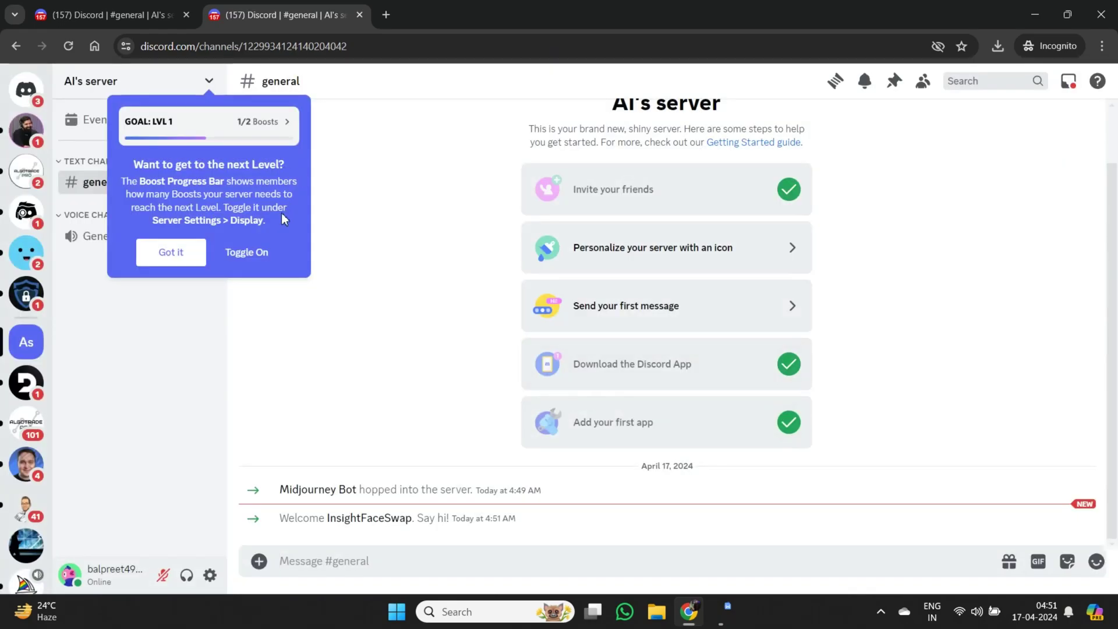
click(196, 265)
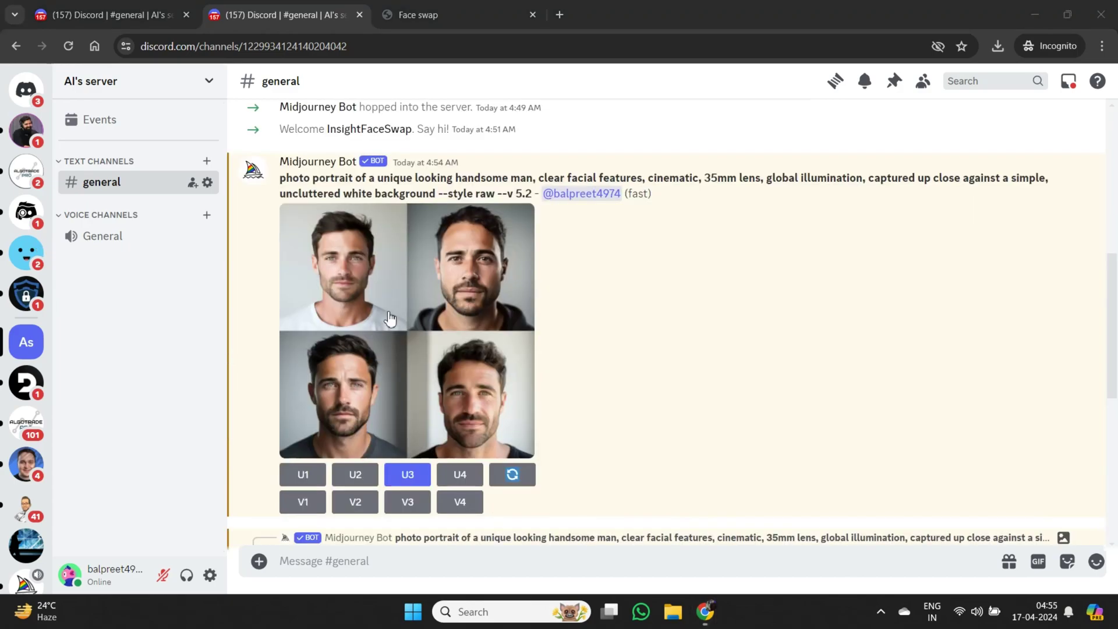
Enlarge the upscaled bearded-man portrait and copy the image to the clipboard
click(388, 301)
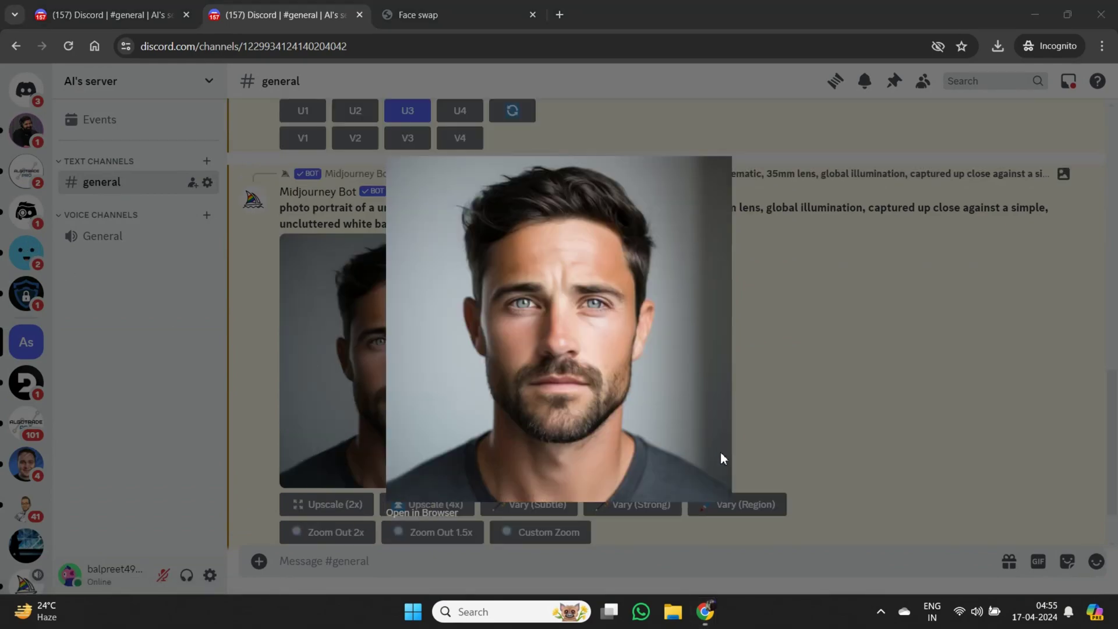
right_click(566, 303)
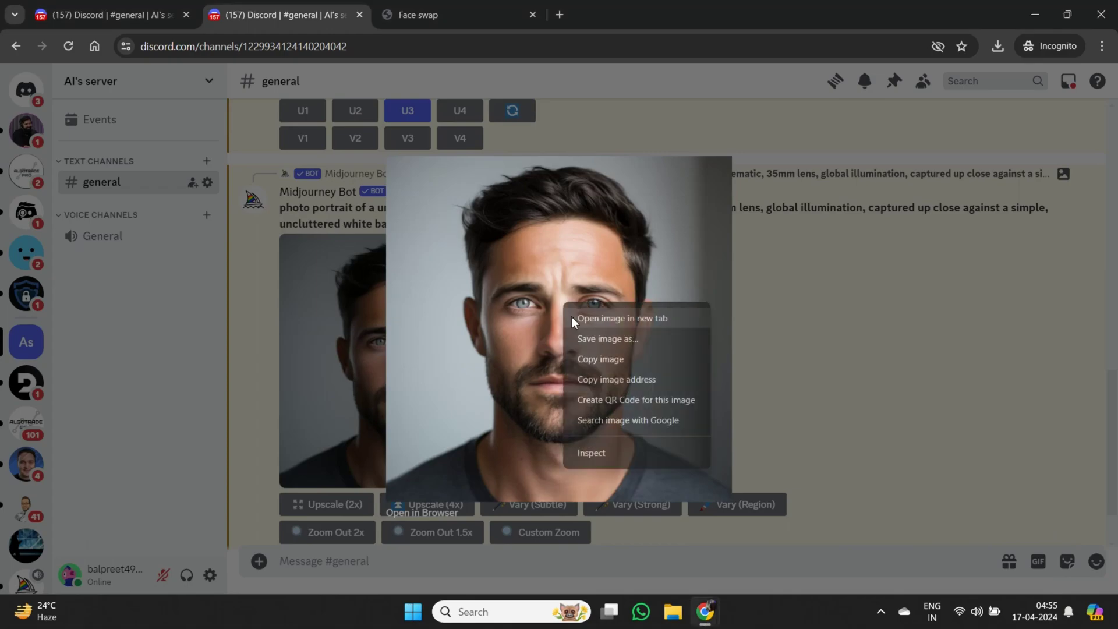
click(629, 361)
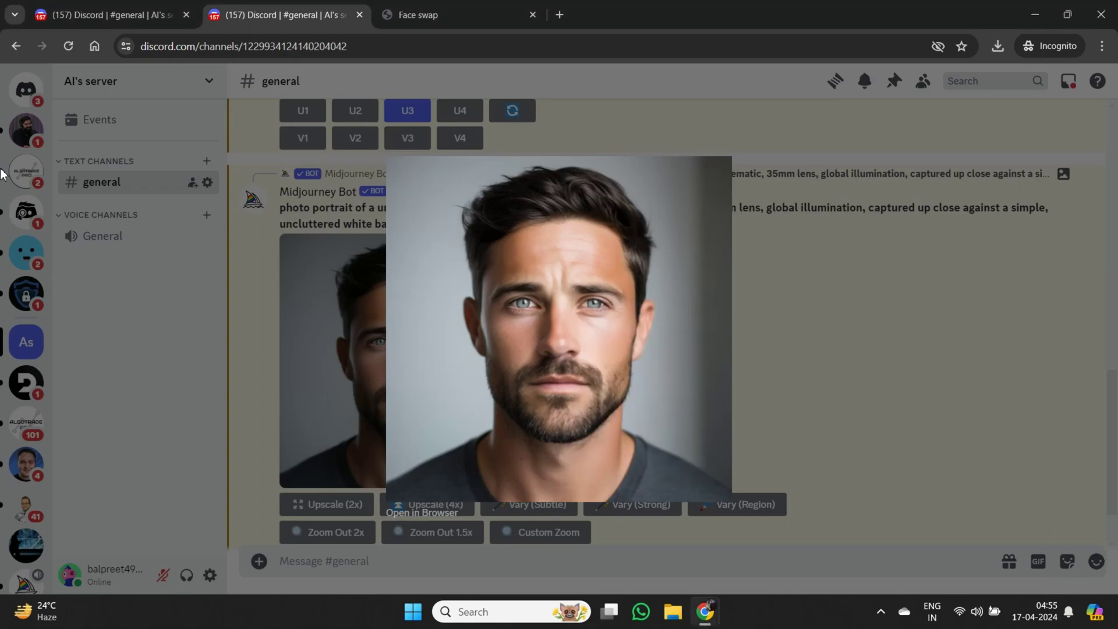
right_click(565, 304)
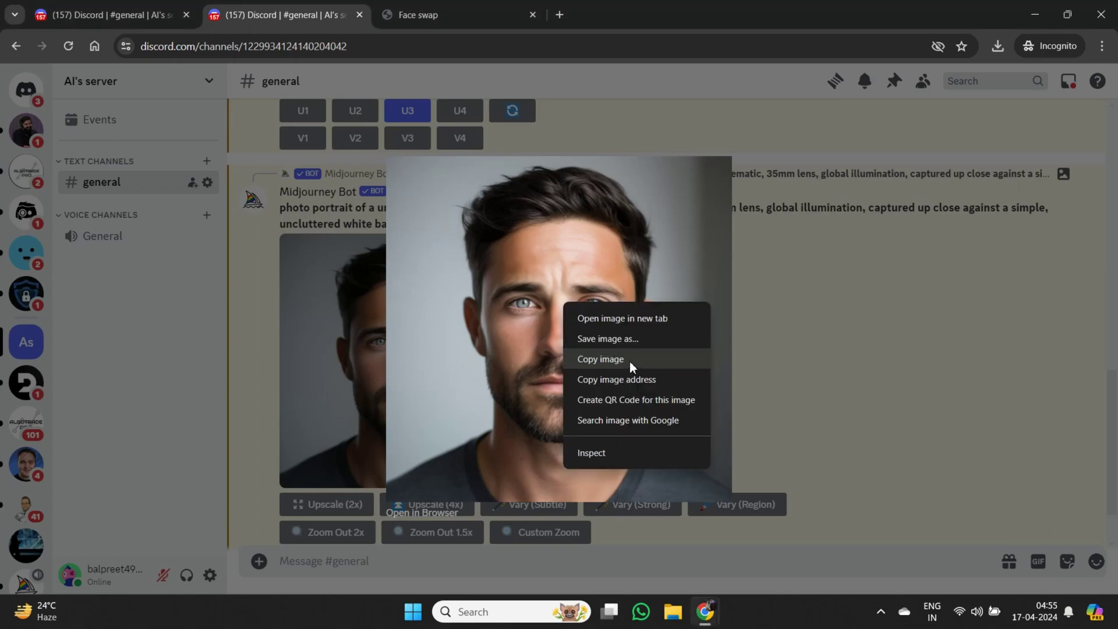
click(629, 361)
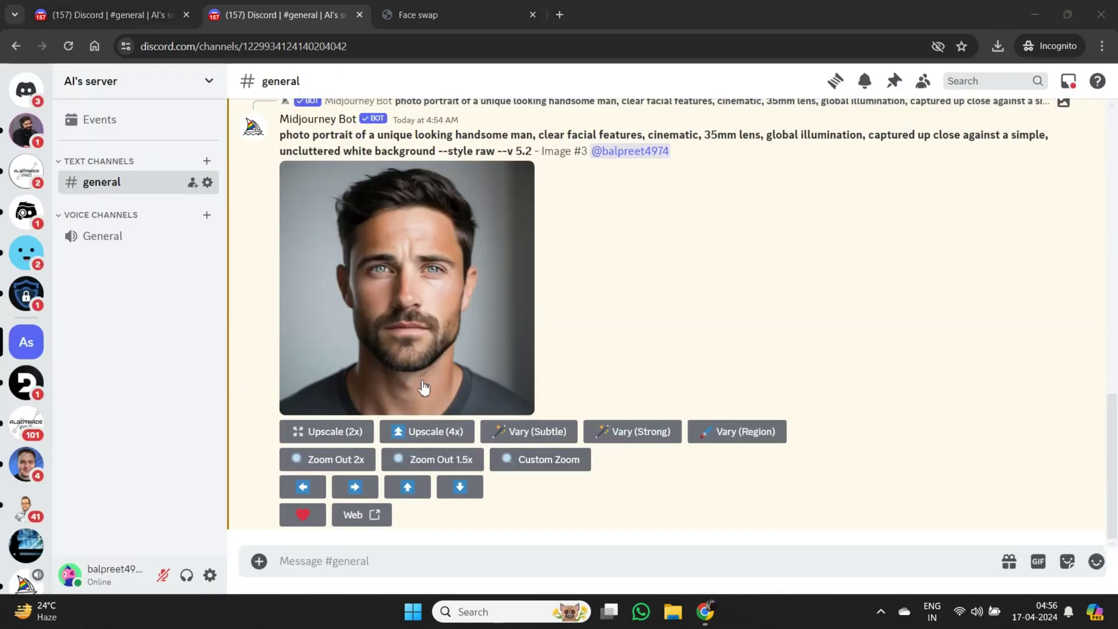
Show only the InsightFaceSwap bot's slash commands in the general channel message box
click(377, 561)
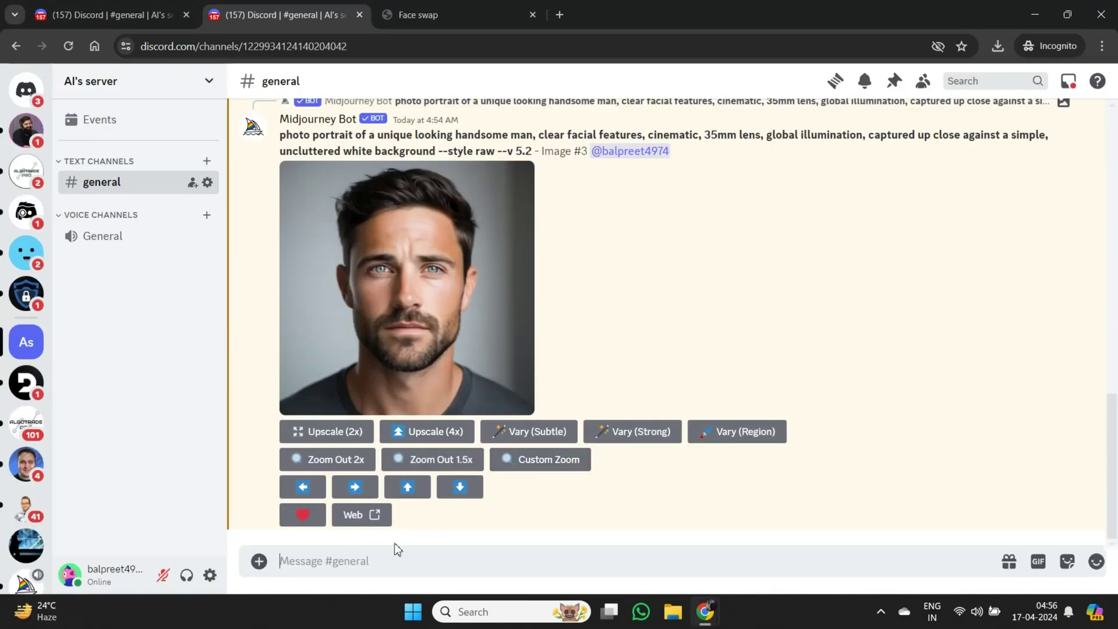
text(/)
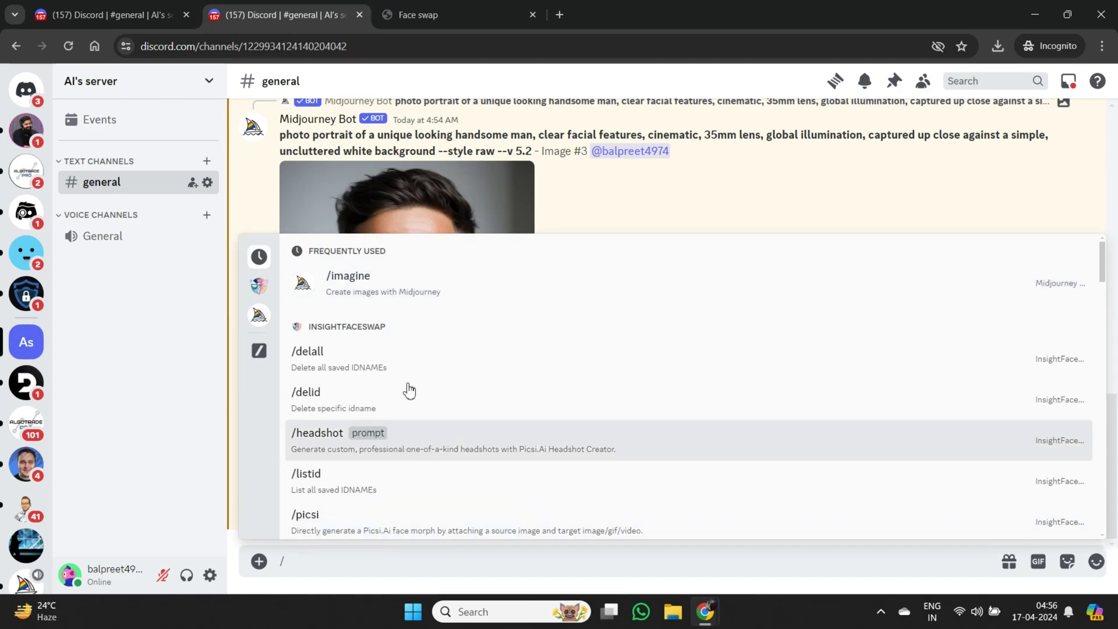
click(259, 286)
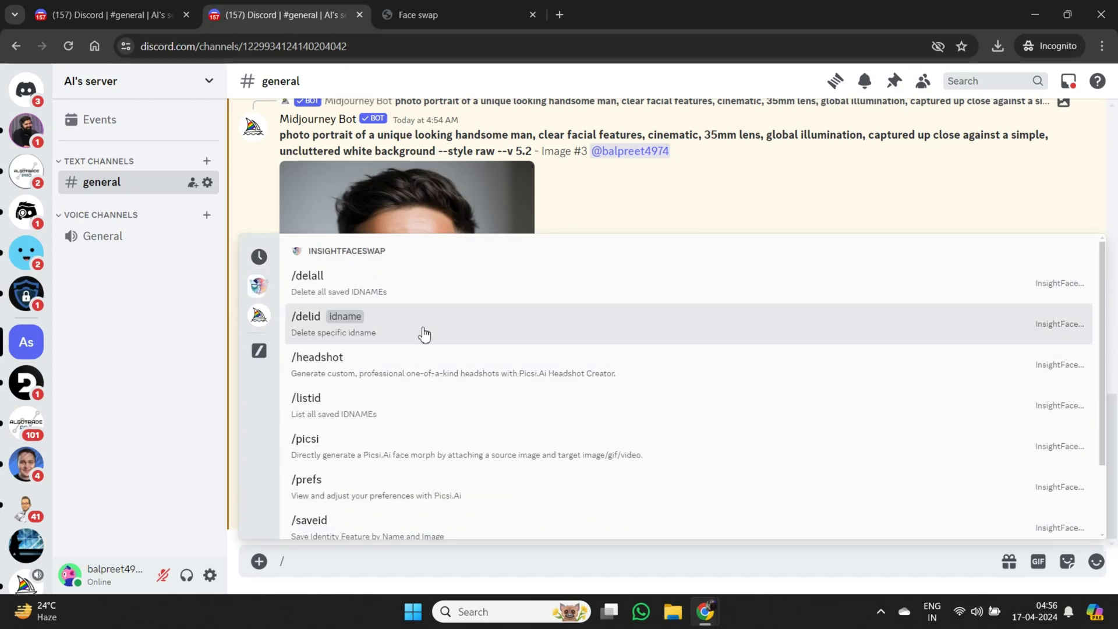
scroll(422, 332, down, 2)
scroll(417, 363, down, 1)
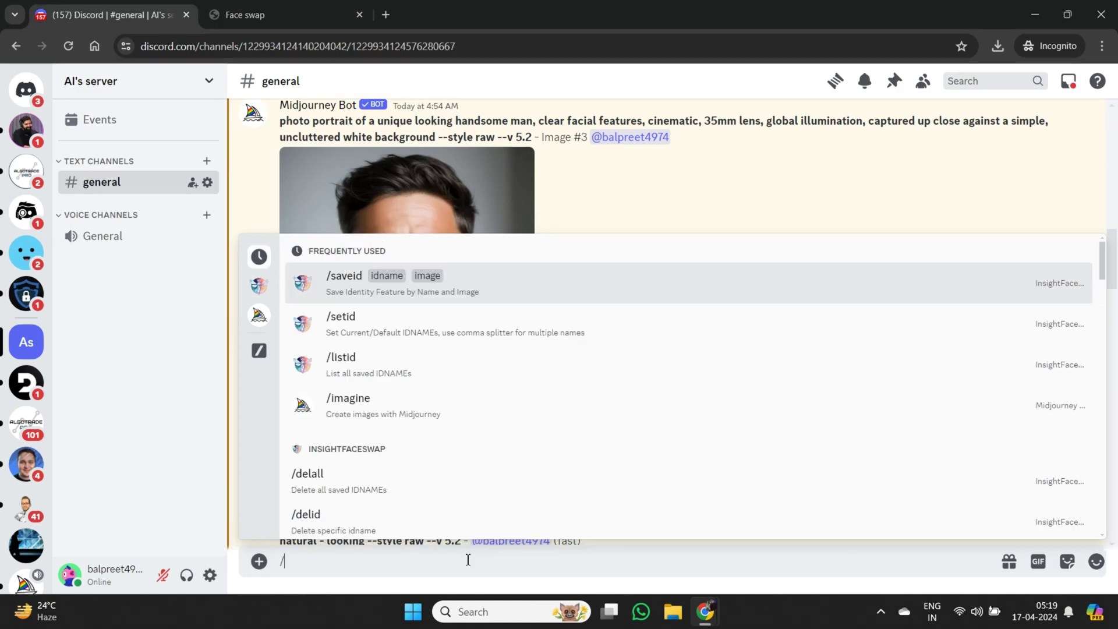
Send /saveid with idname Manface001 and the bearded-man portrait attached
key(Return)
text(Manface001)
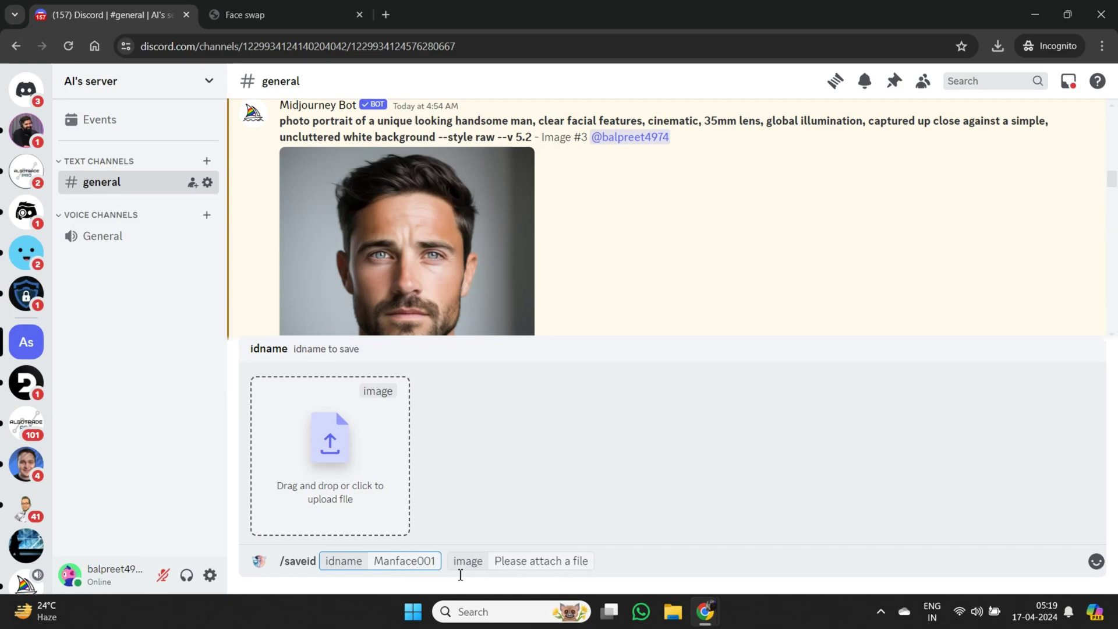
click(520, 559)
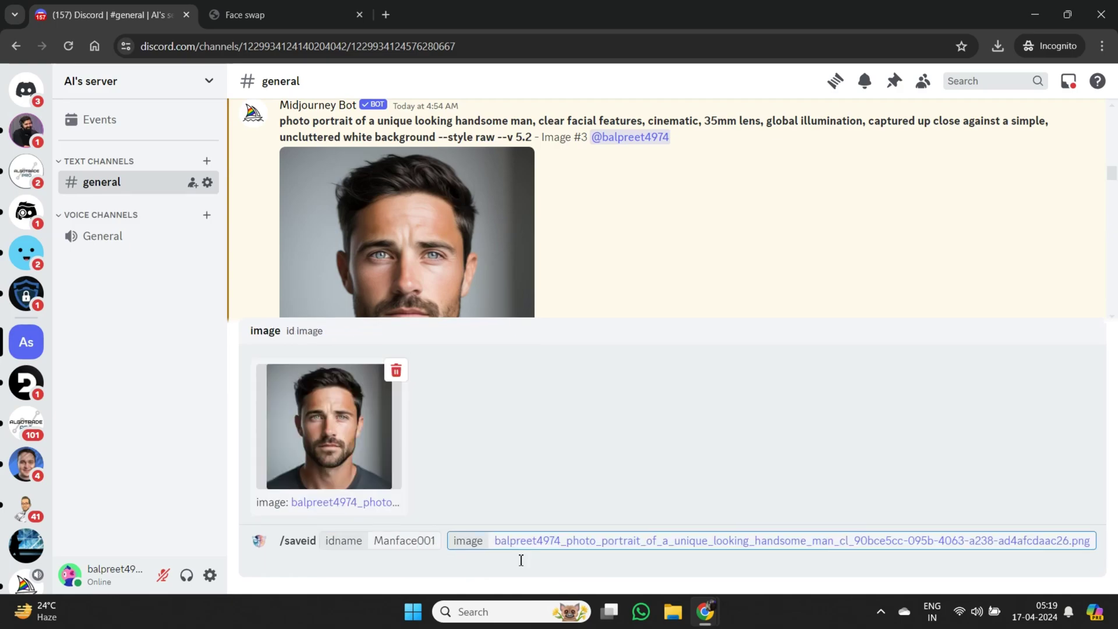
key(Return)
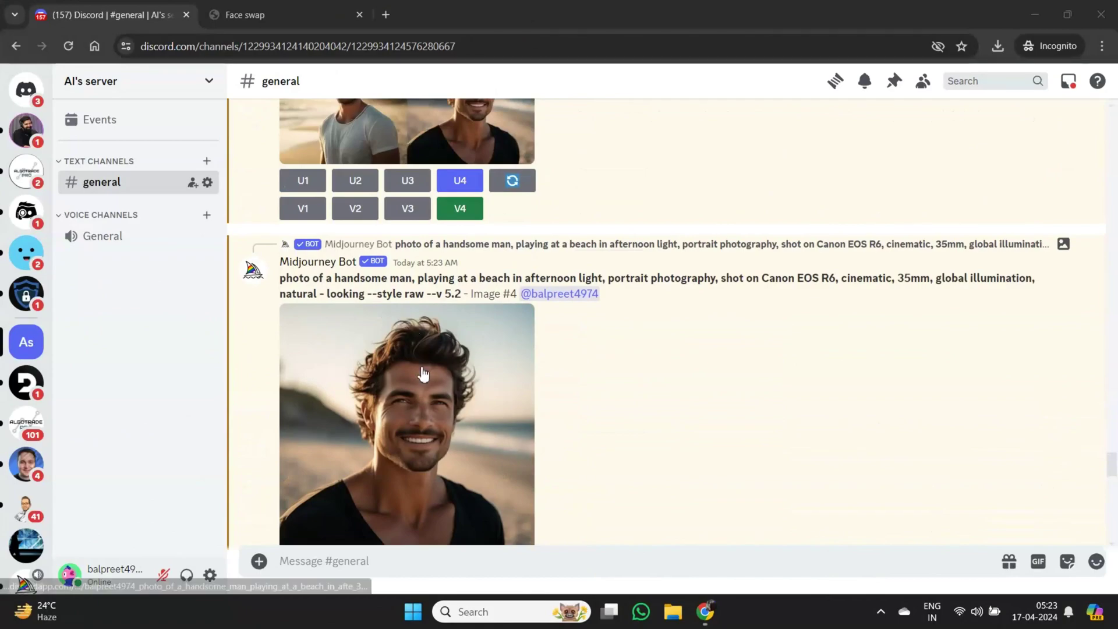
Open the upscaled beach portrait, Image #4, in the full-size viewer
click(399, 328)
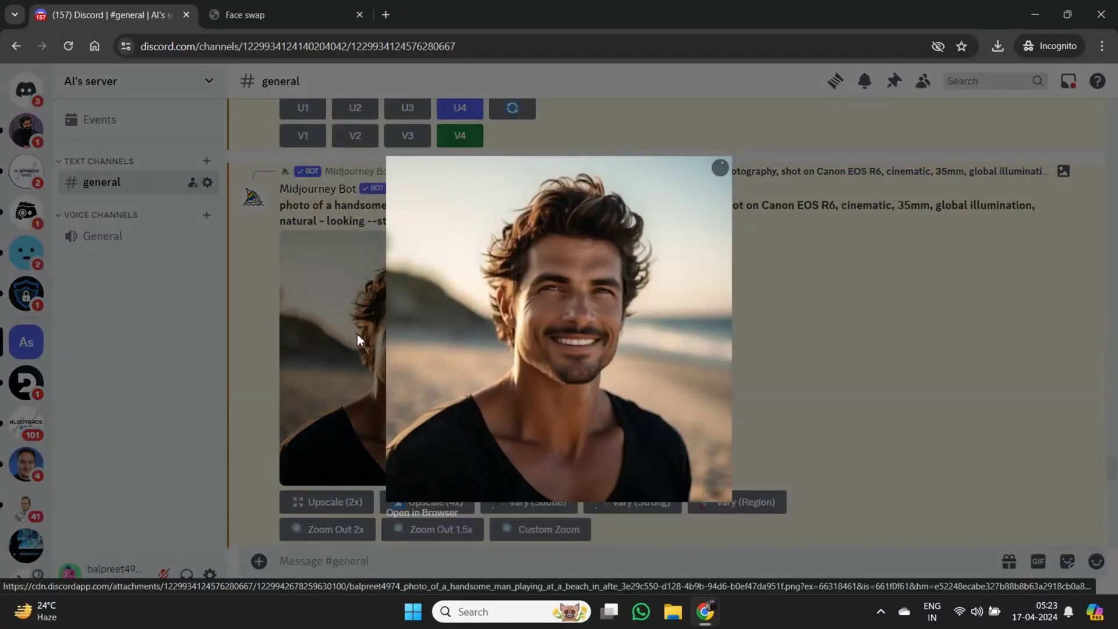
Run INSwapper on the beach portrait and preview the returned face-swapped image
click(358, 334)
right_click(430, 332)
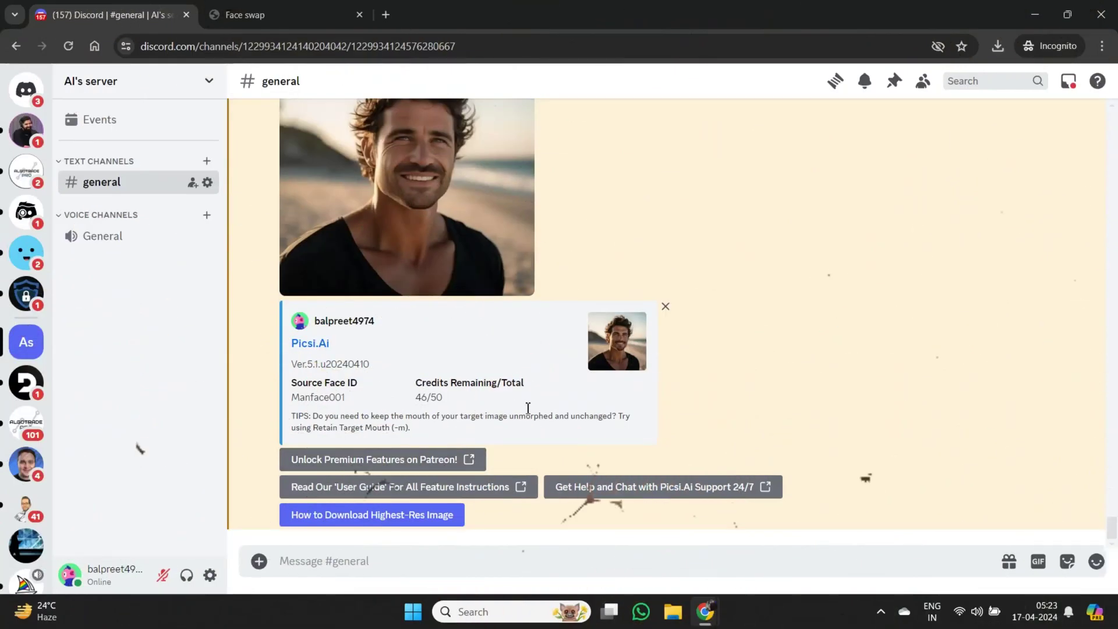
scroll(410, 346, up, 2)
click(446, 290)
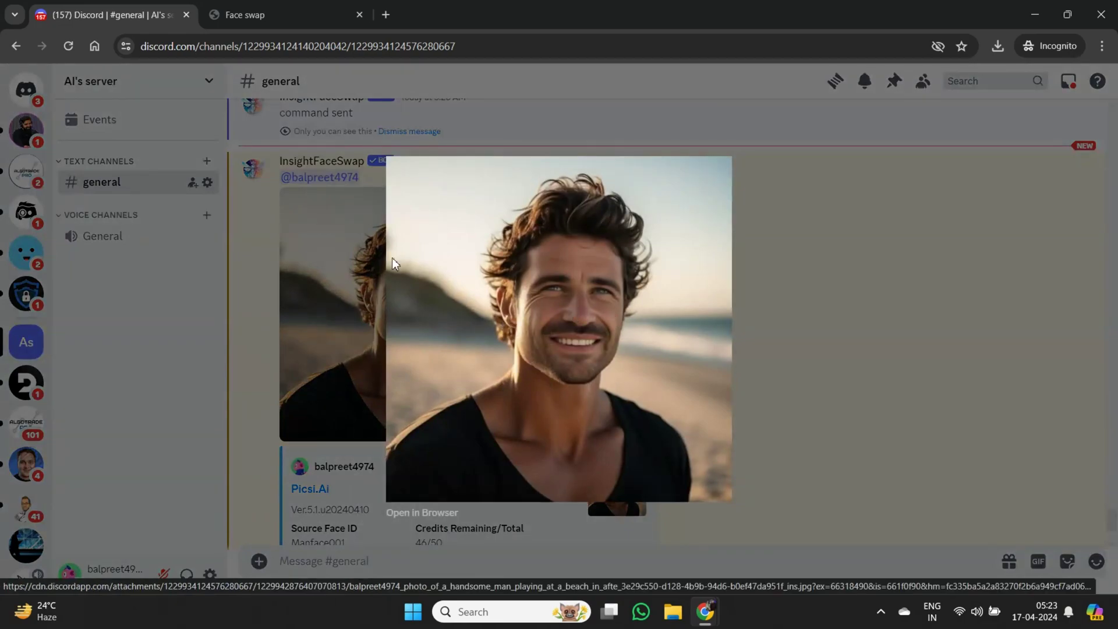
click(308, 262)
scroll(445, 385, down, 5)
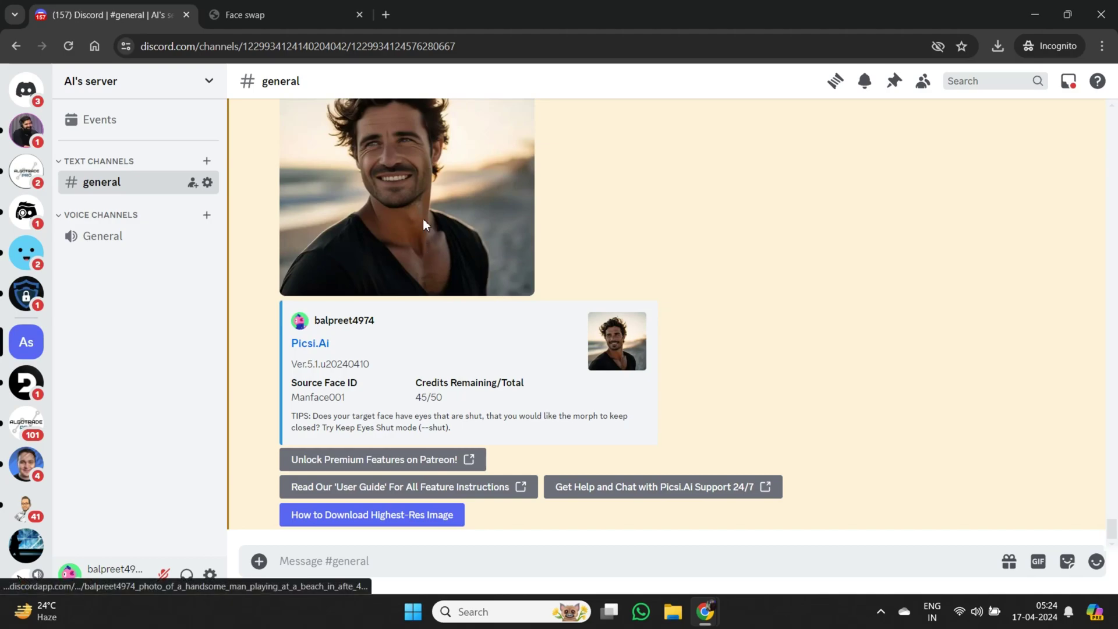
Enlarge the face-swapped beach portrait for a closer look
click(423, 223)
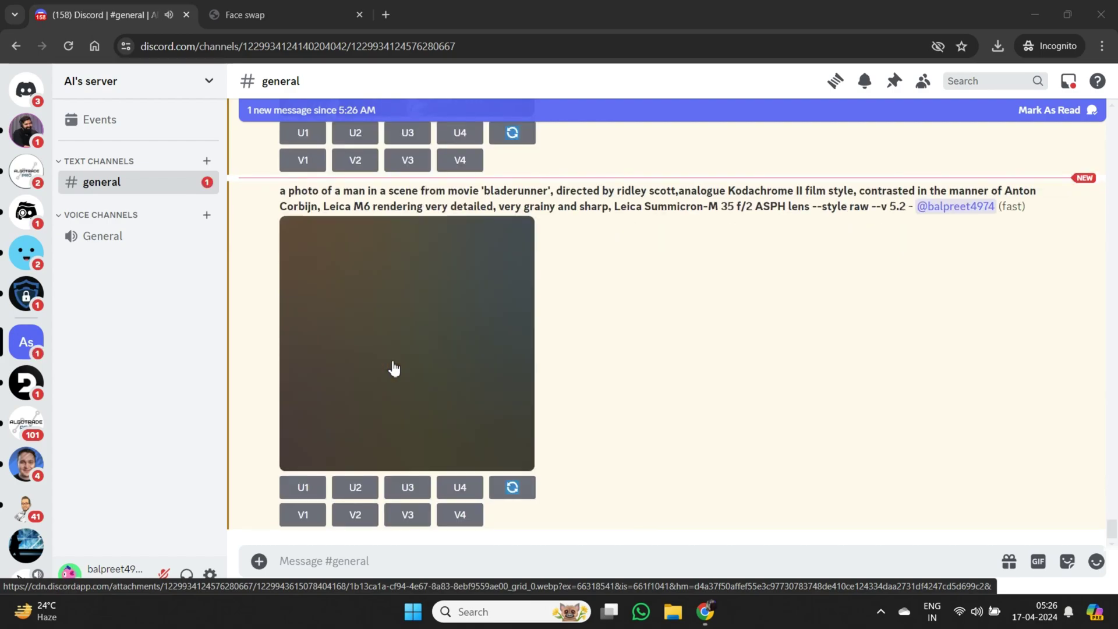
Preview the Blade Runner grid enlarged, then close the preview
click(390, 299)
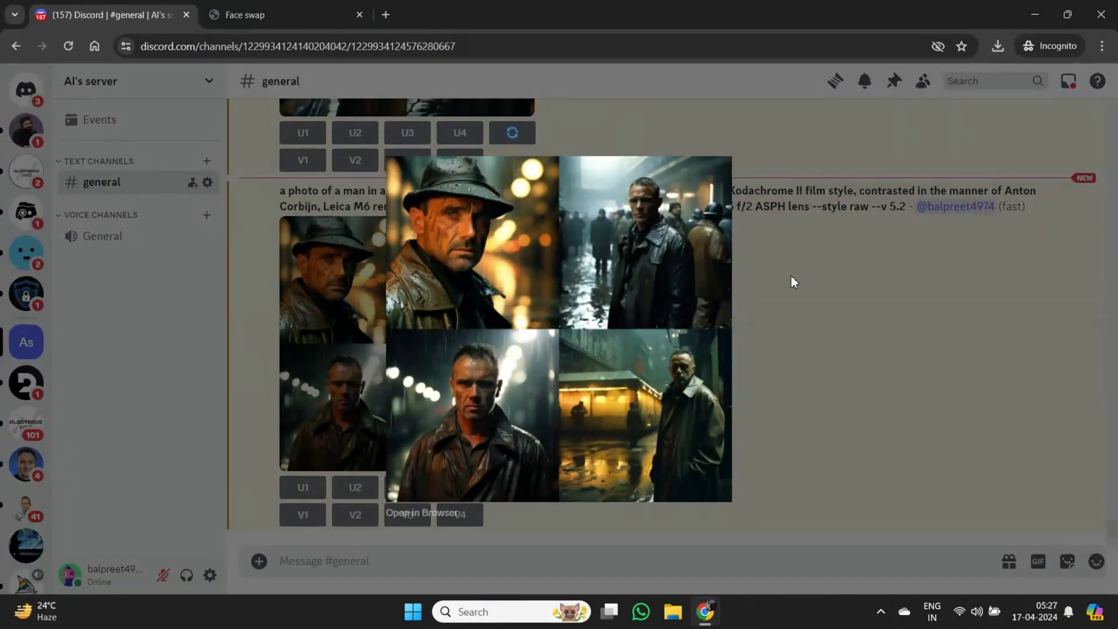
click(791, 278)
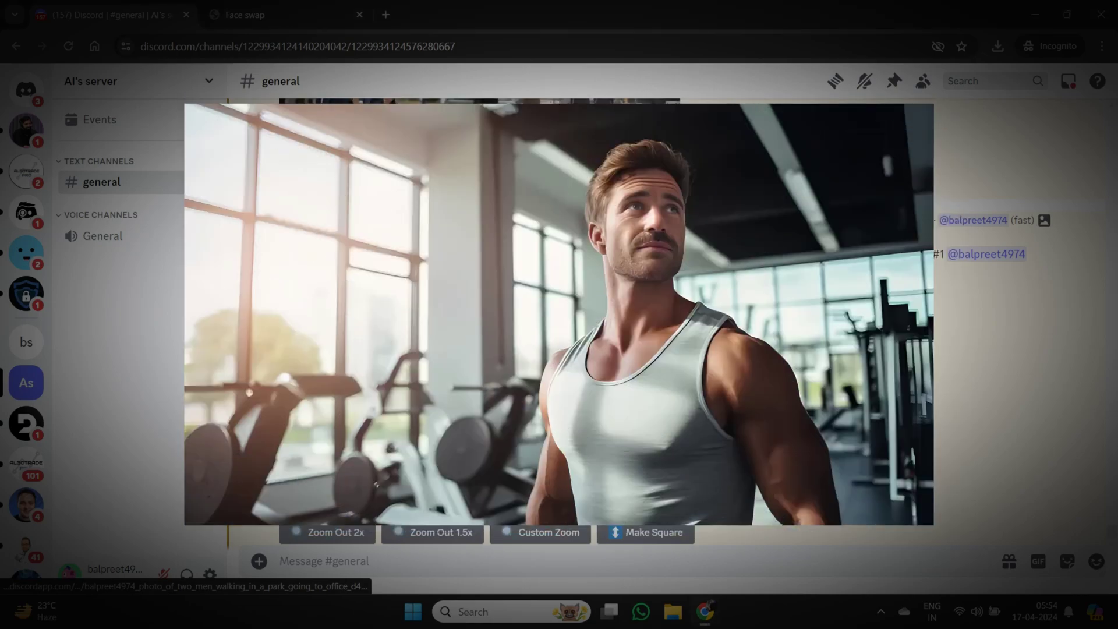
Bring up the context menu for a message beside the enlarged gym portrait
right_click(513, 350)
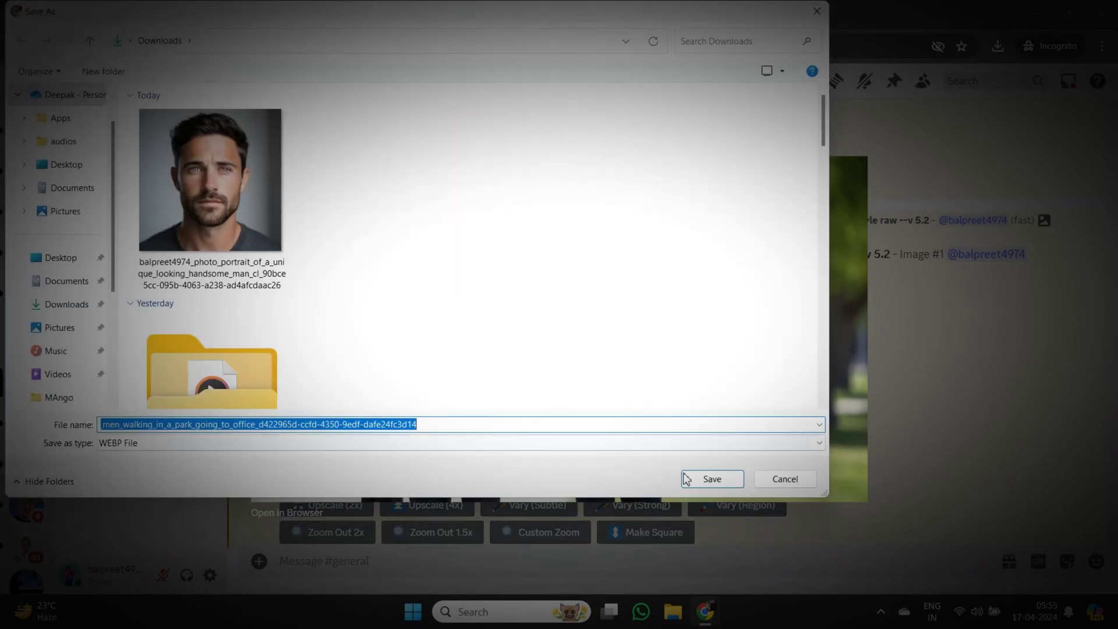
Save the two-men park photo from Discord into the Downloads folder via Save image as…
click(699, 485)
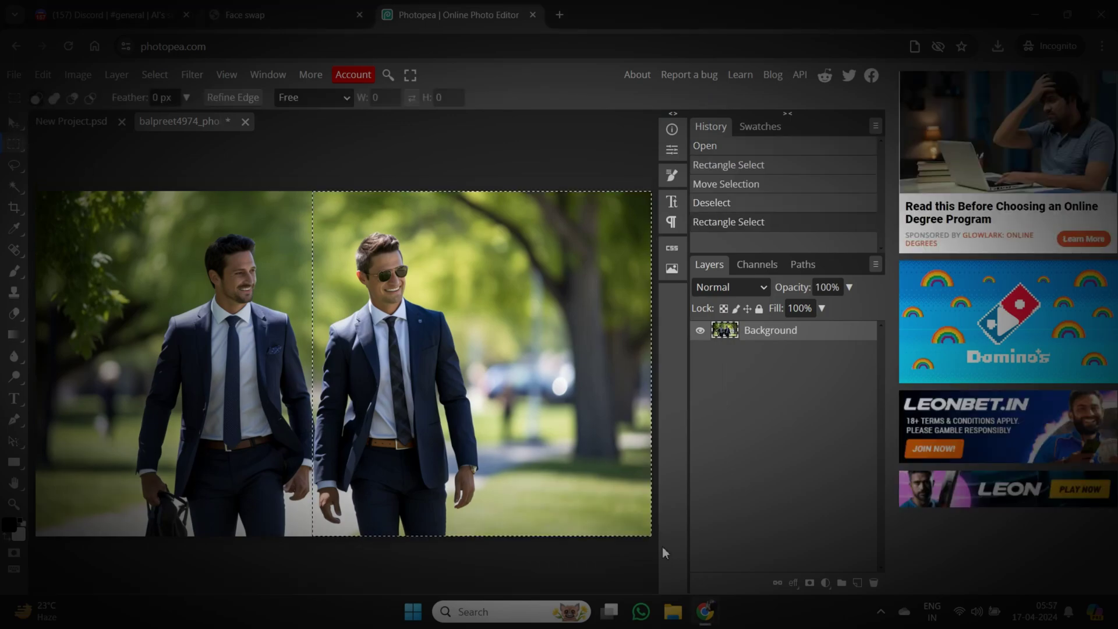
Erase the selected half and export the isolated right-hand man as a PNG
key(Delete)
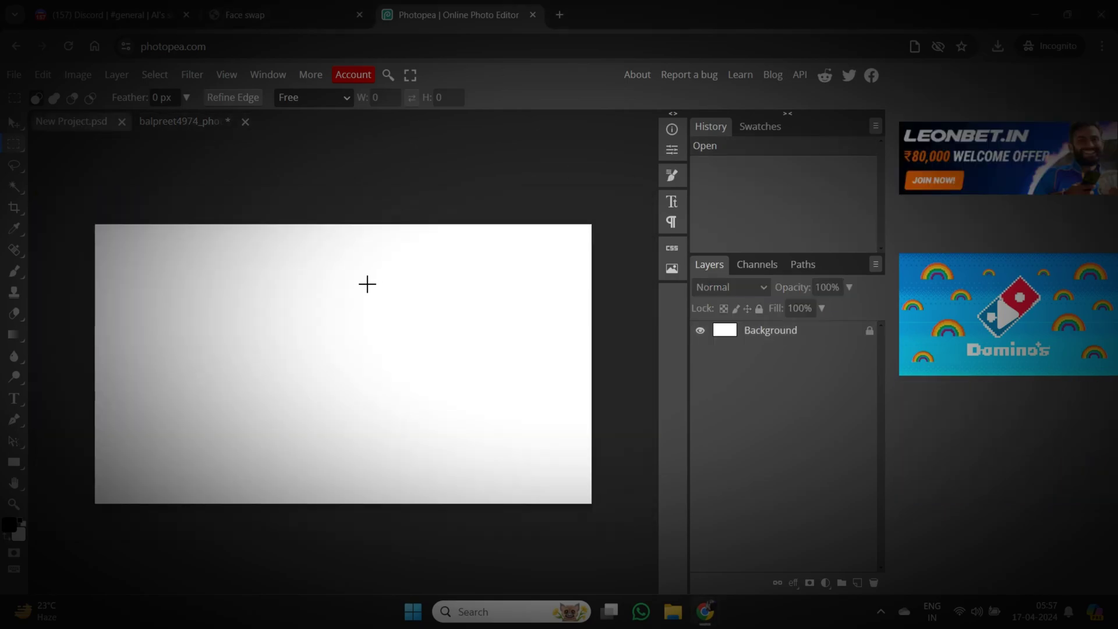
right_click(281, 284)
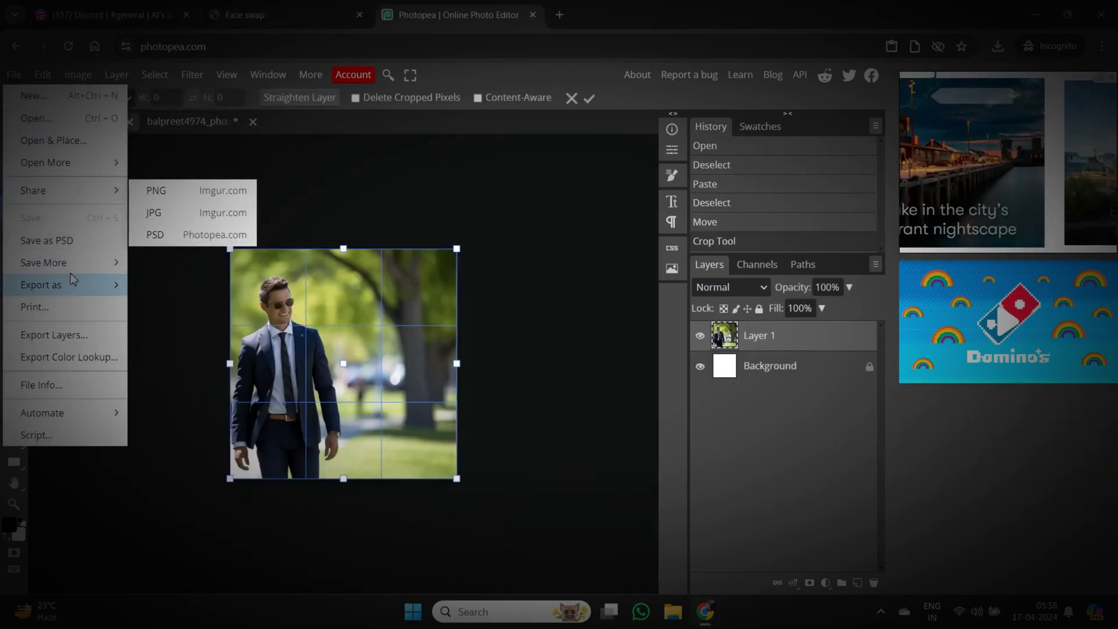
click(137, 291)
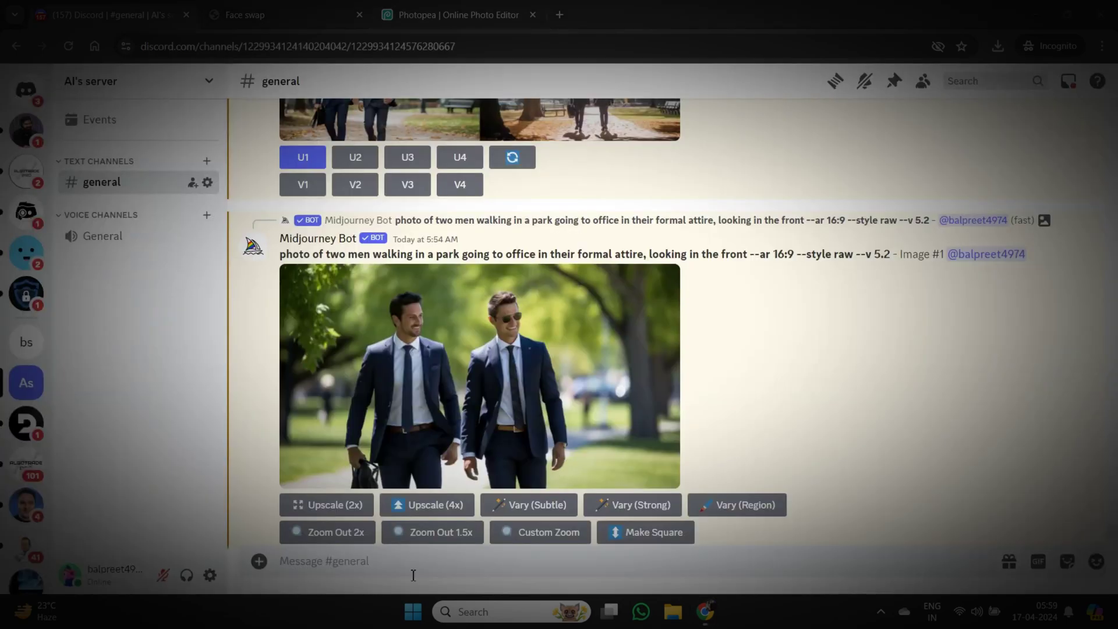
Run /swapid on New1.png with the saved face ID name
click(414, 558)
text(/s)
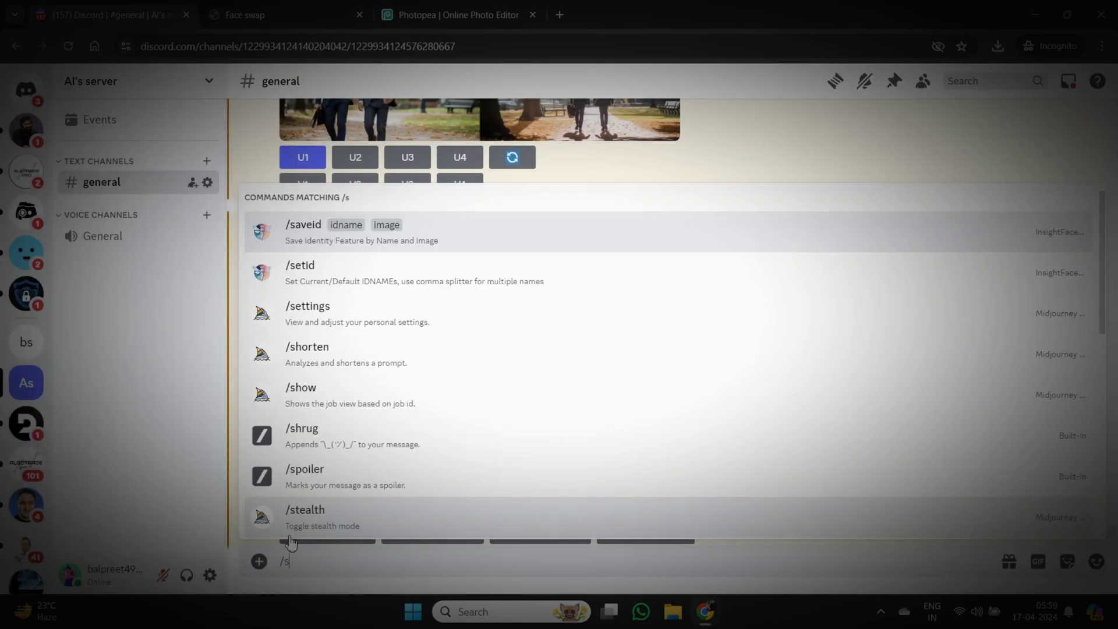
text(wa)
key(Return)
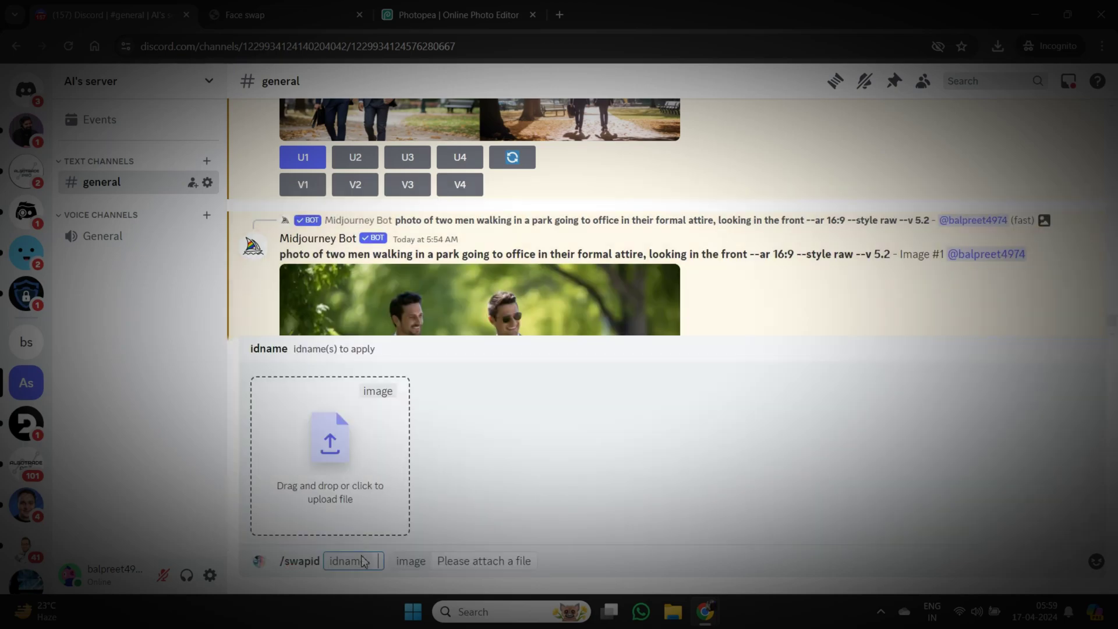
click(367, 386)
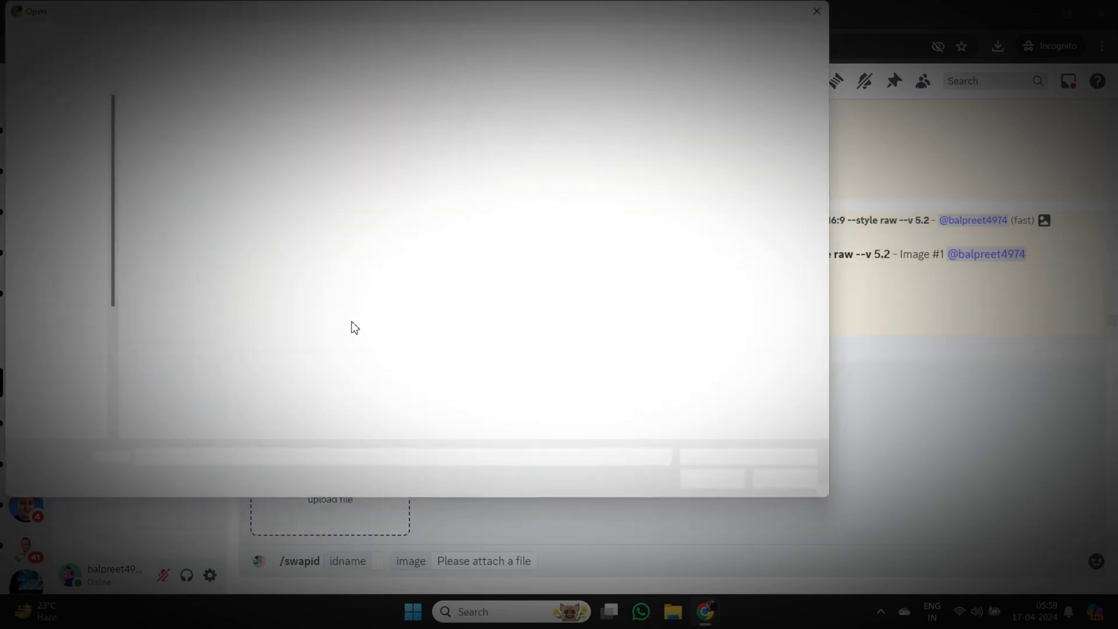
double_click(224, 184)
click(380, 560)
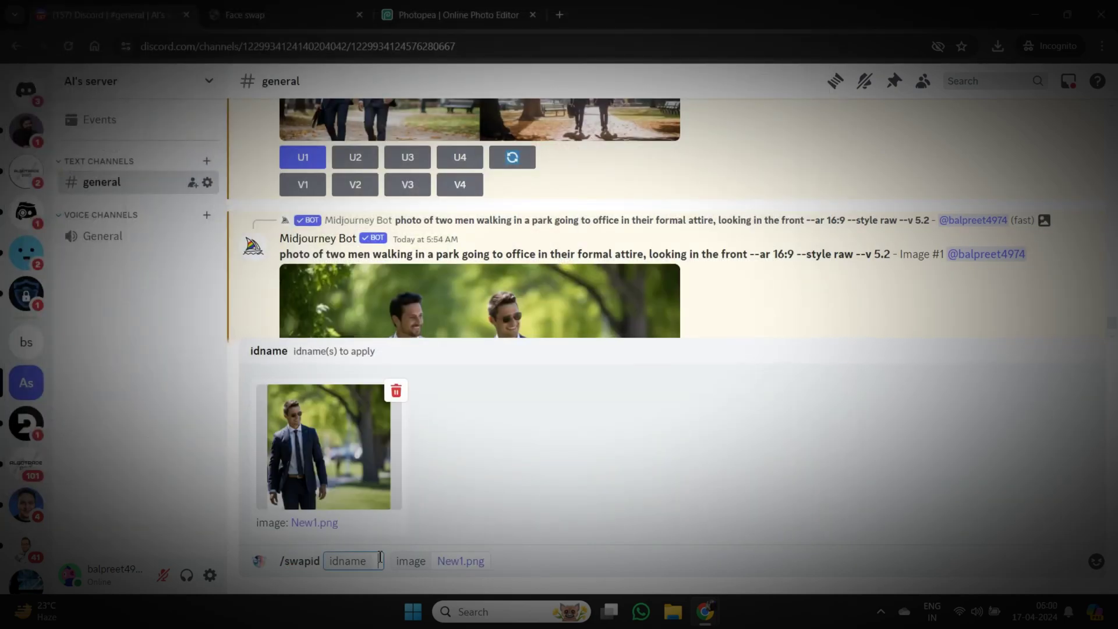
text(face1)
key(Return)
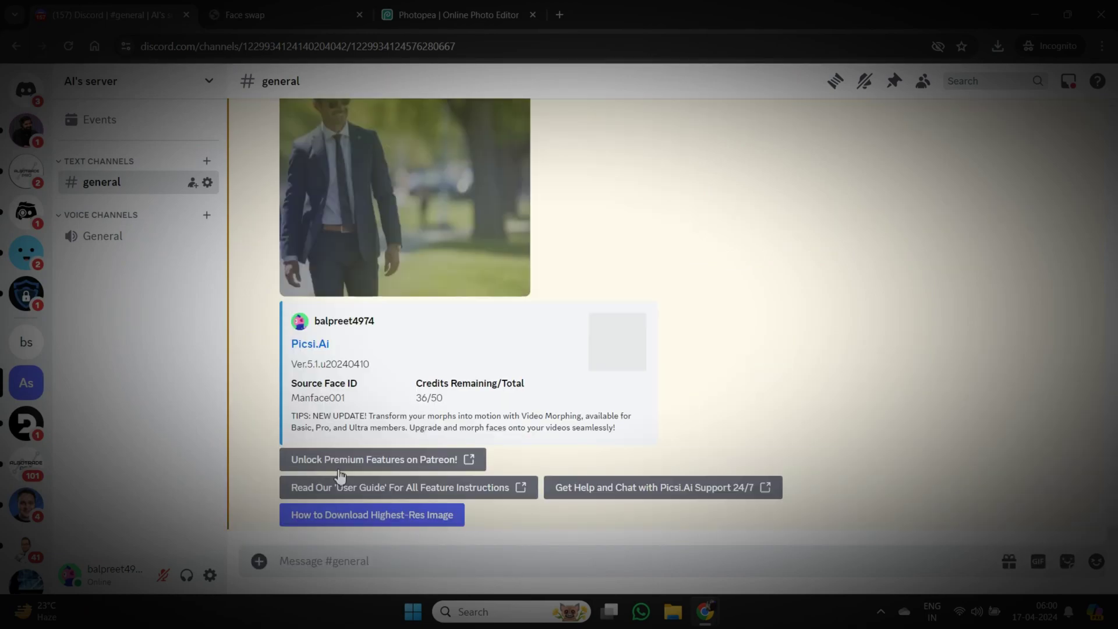
Preview the enlarged face-swapped man, then return to Photopea
click(393, 278)
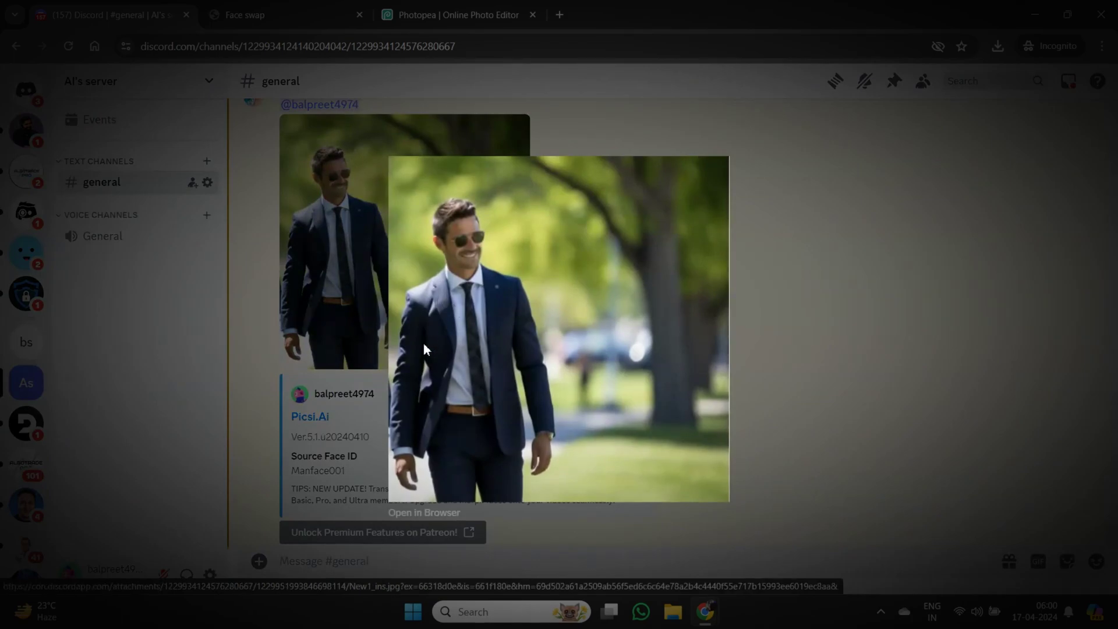
click(760, 332)
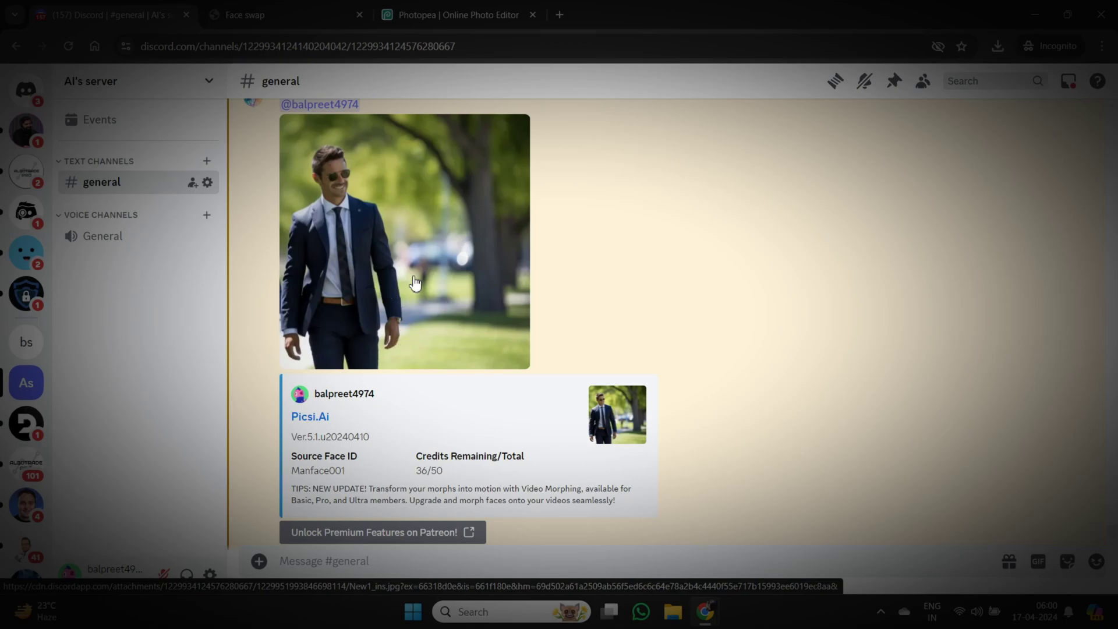
click(446, 16)
Place New1_ins.psd into the park photo, nudge it into alignment, and deselect
click(174, 122)
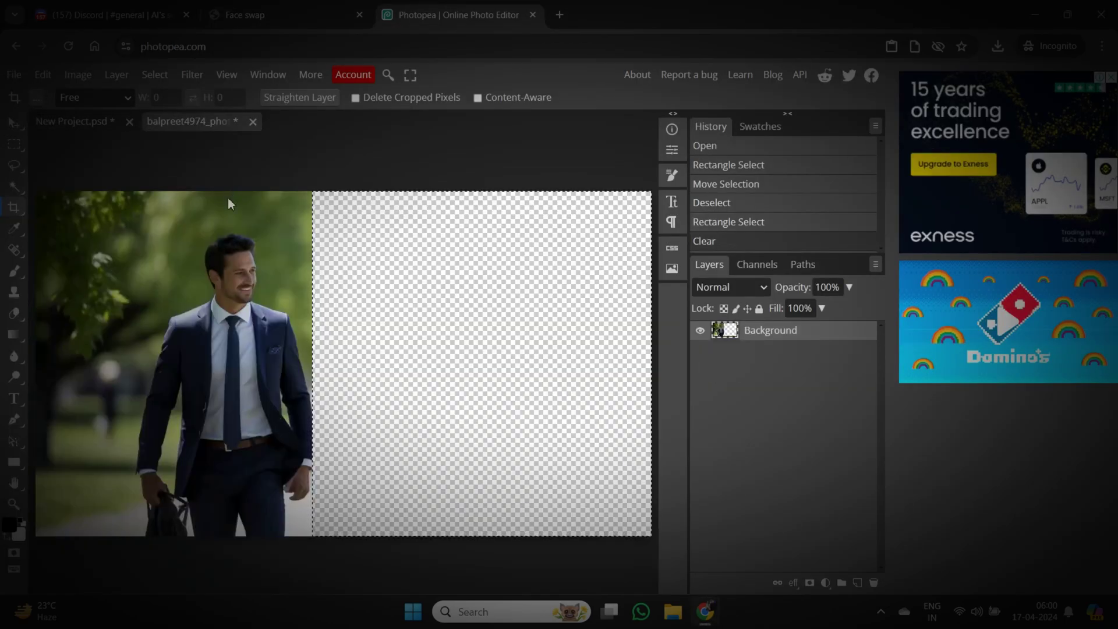
click(13, 74)
click(44, 115)
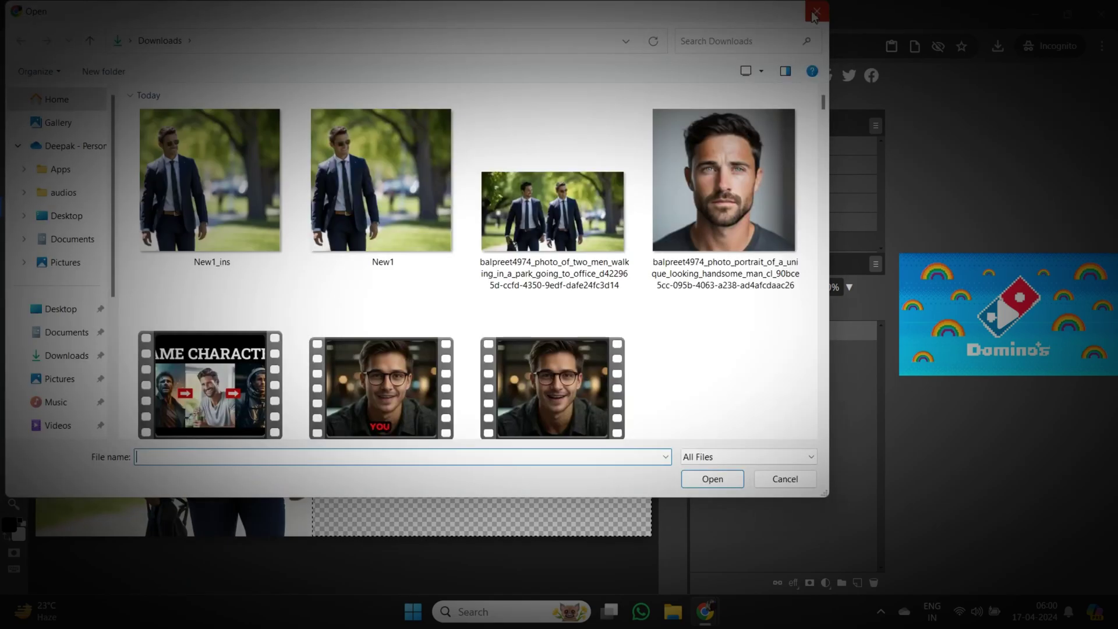
double_click(207, 175)
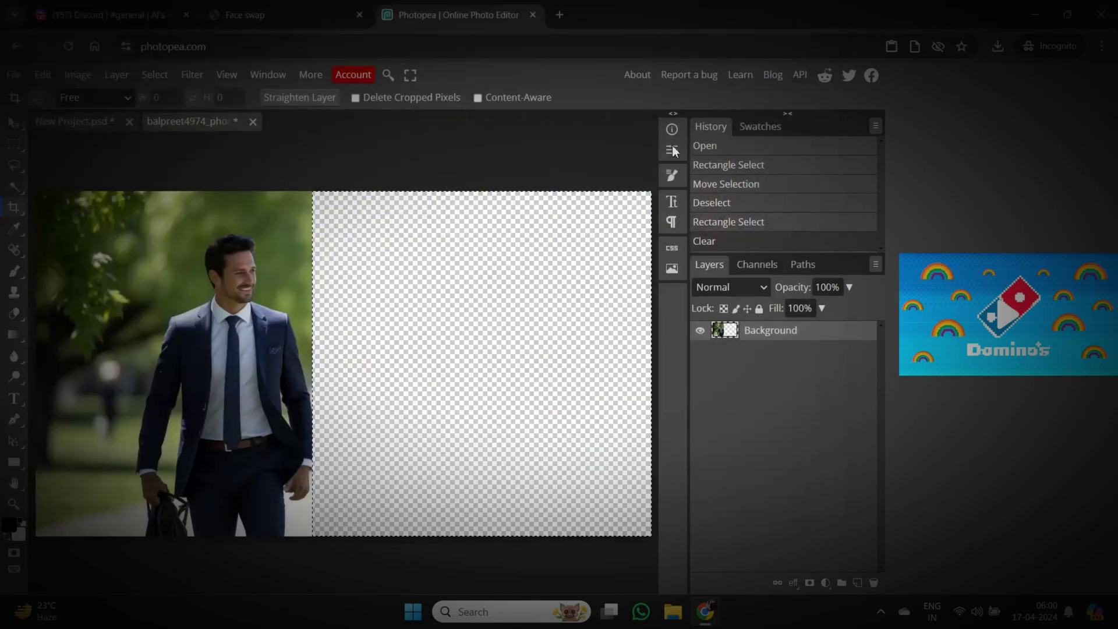
drag(488, 308, 492, 309)
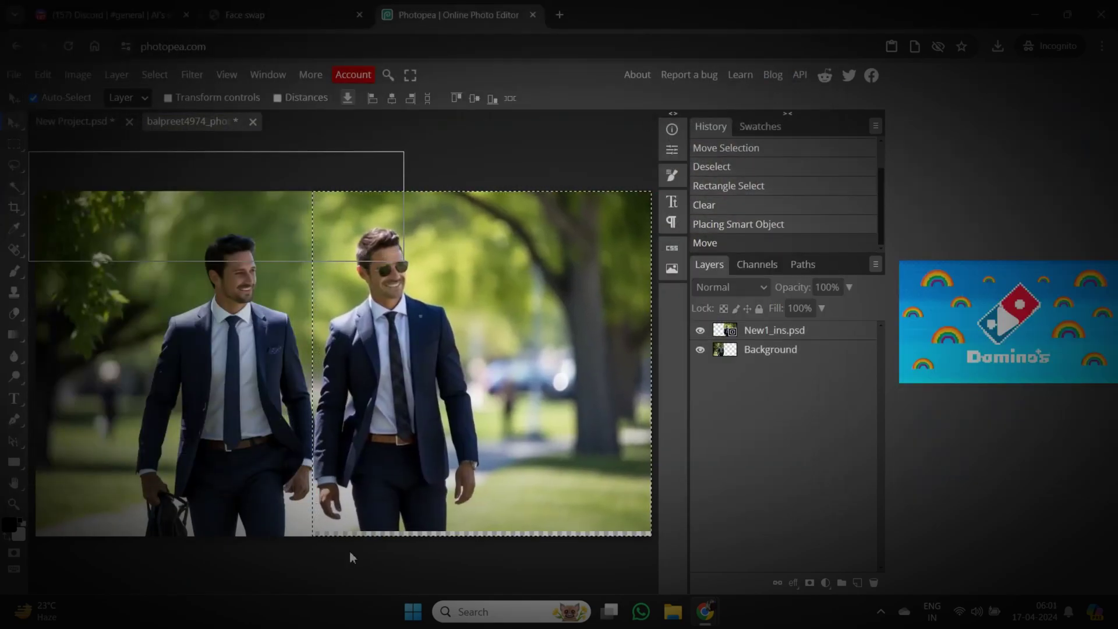
key(ctrl+d)
drag(410, 393, 412, 395)
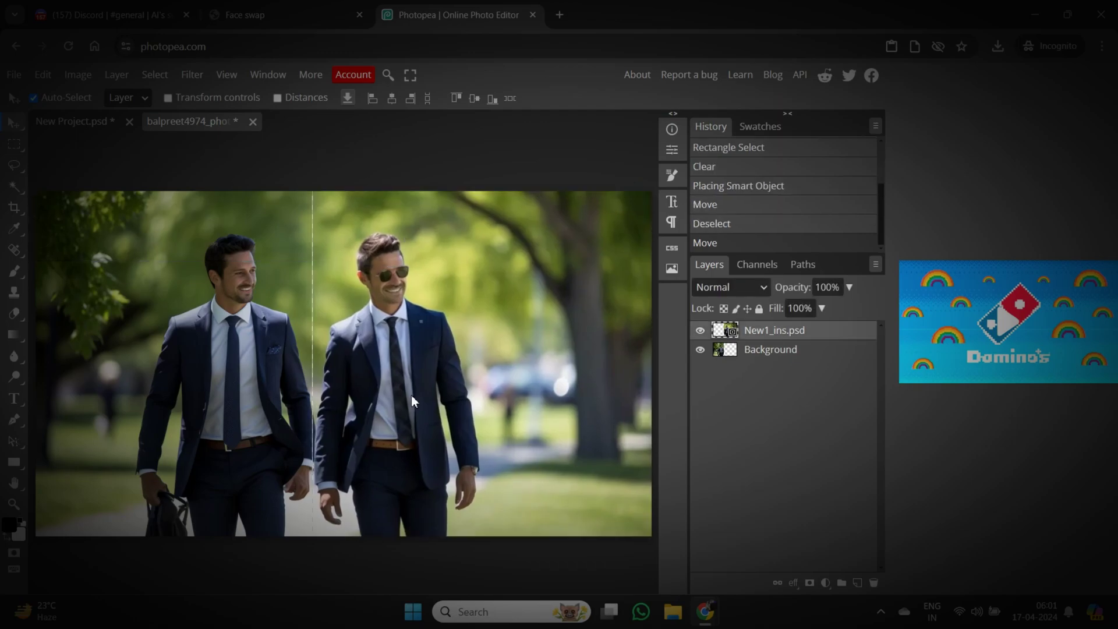